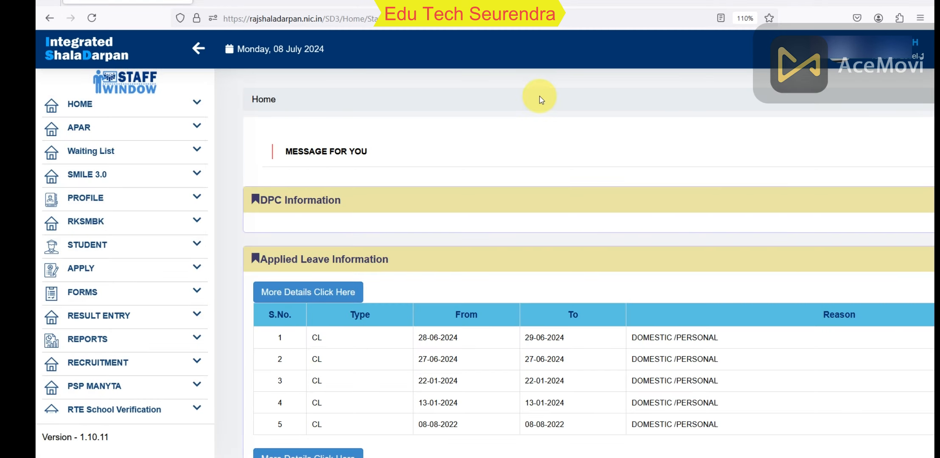
Open the APAR dashboard and select the 2023-24 APAR session
left_click(105, 132)
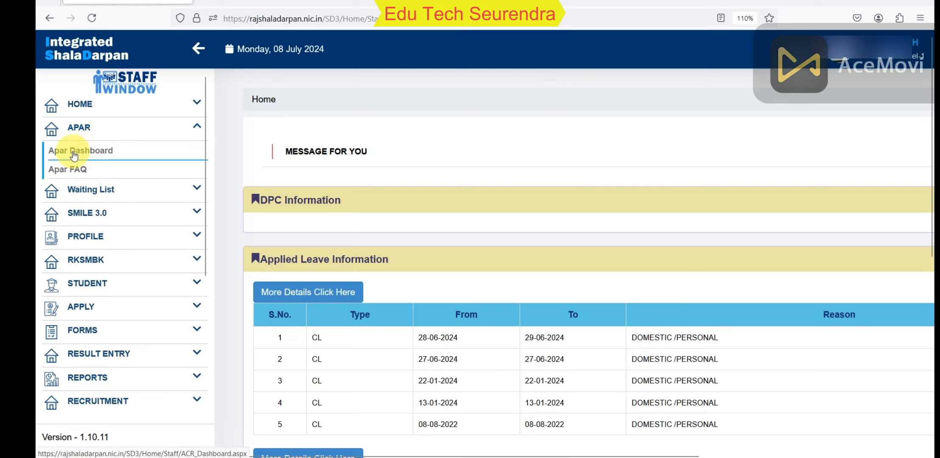
left_click(118, 146)
left_click(511, 146)
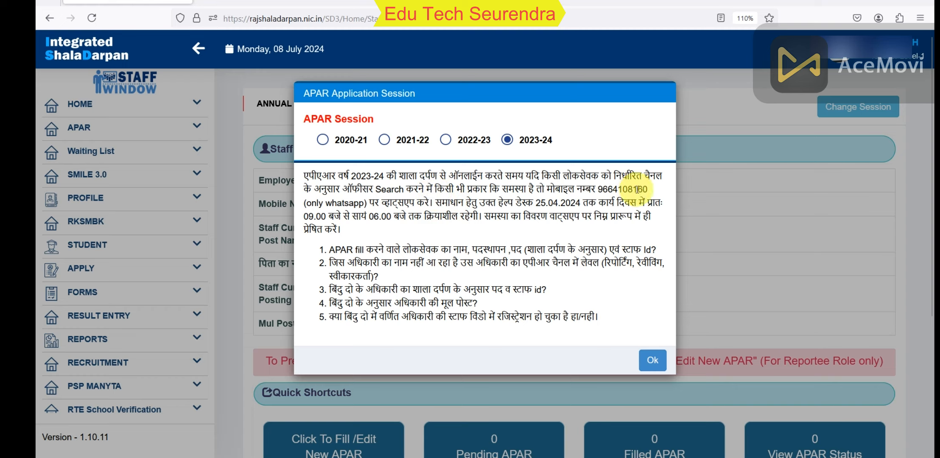
Read the help desk instructions and the list of details to send when a channel officer cannot be found
left_click_drag(655, 192, 529, 192)
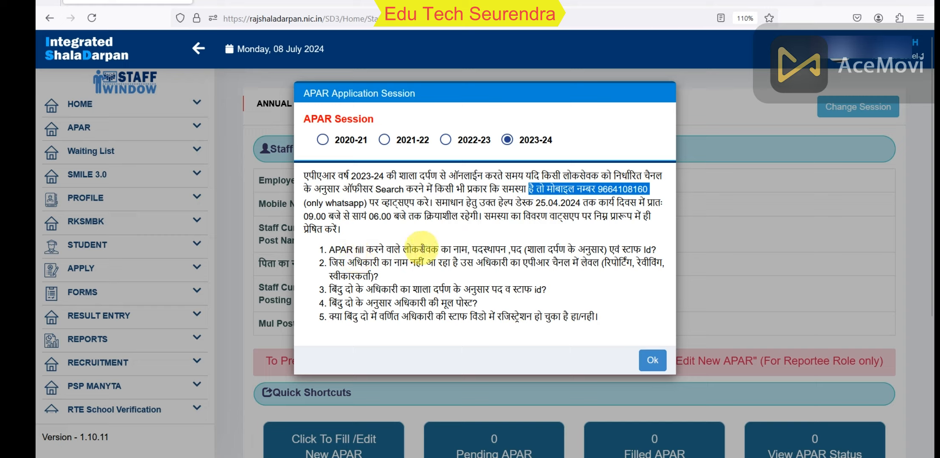
left_click_drag(453, 250, 662, 250)
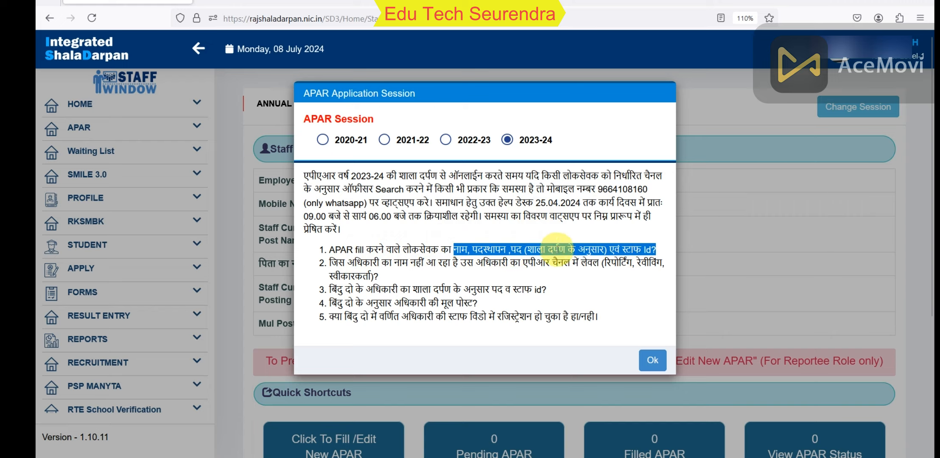
left_click_drag(355, 262, 475, 262)
left_click_drag(603, 262, 656, 265)
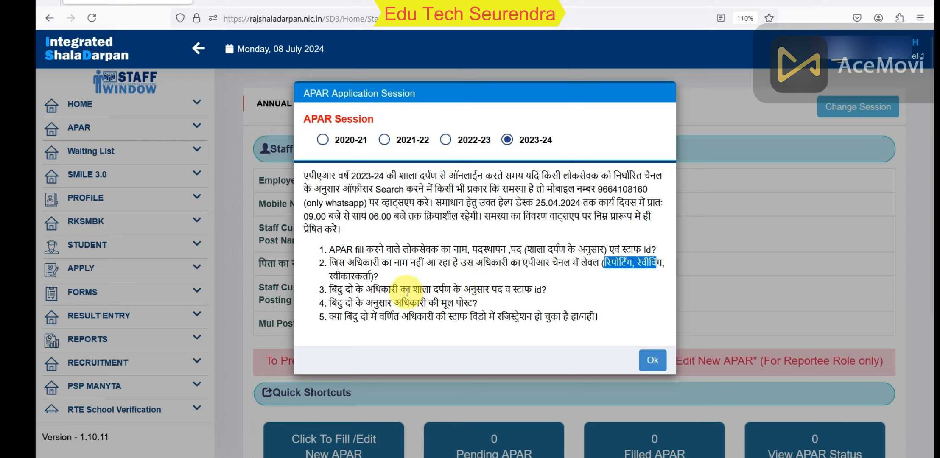
left_click_drag(410, 289, 548, 290)
left_click_drag(393, 303, 497, 311)
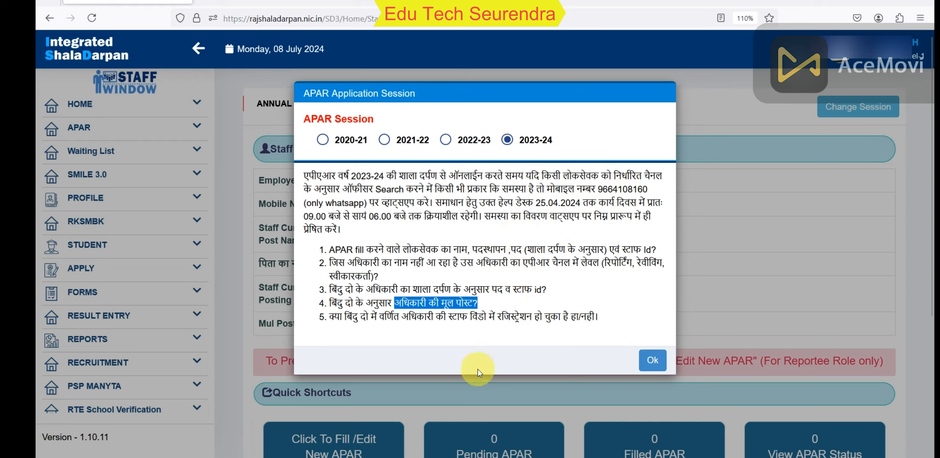
Confirm the APAR session and open the form for filling or editing a new APAR
left_click(651, 359)
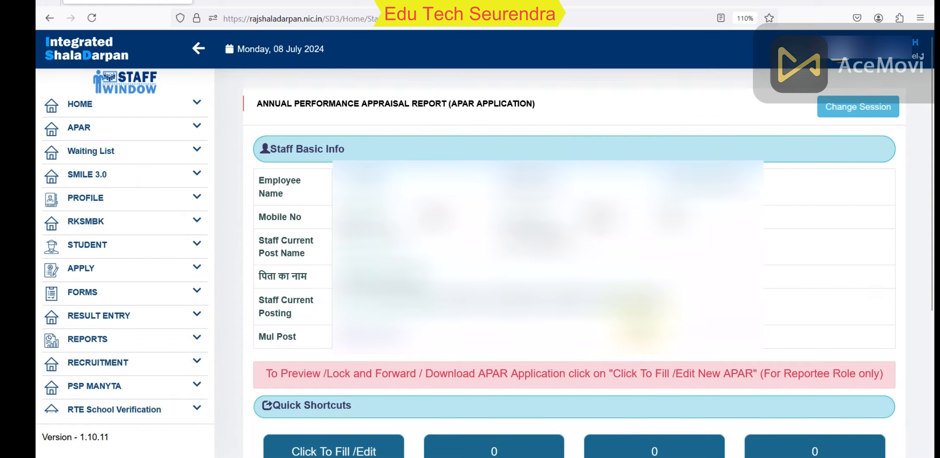
scroll(613, 339, "down", 5)
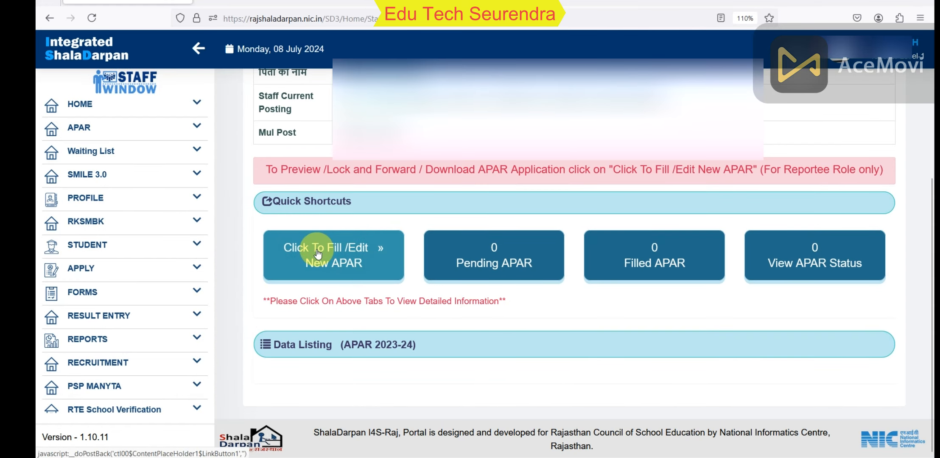
left_click(356, 254)
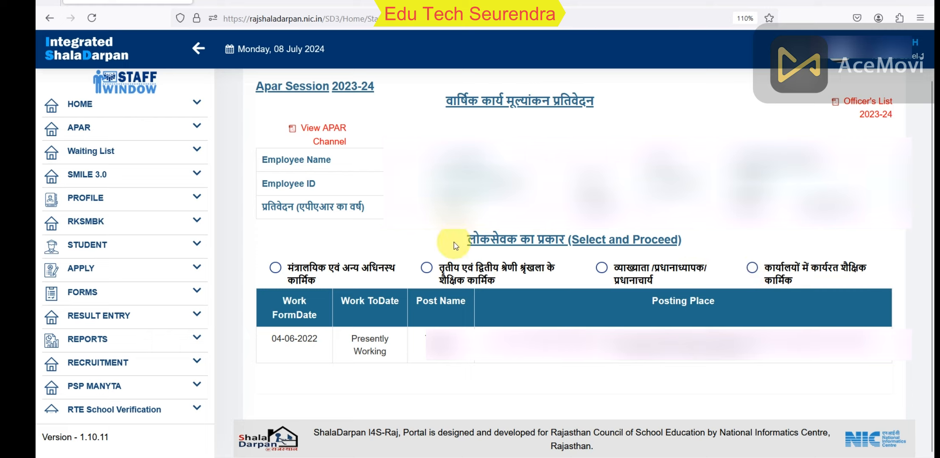
Choose the employee category तृतीय एवं द्वितीय श्रेणी श्रृंखला के शैक्षिक कार्मिक and check the reporting period note for teaching staff
left_click(427, 267)
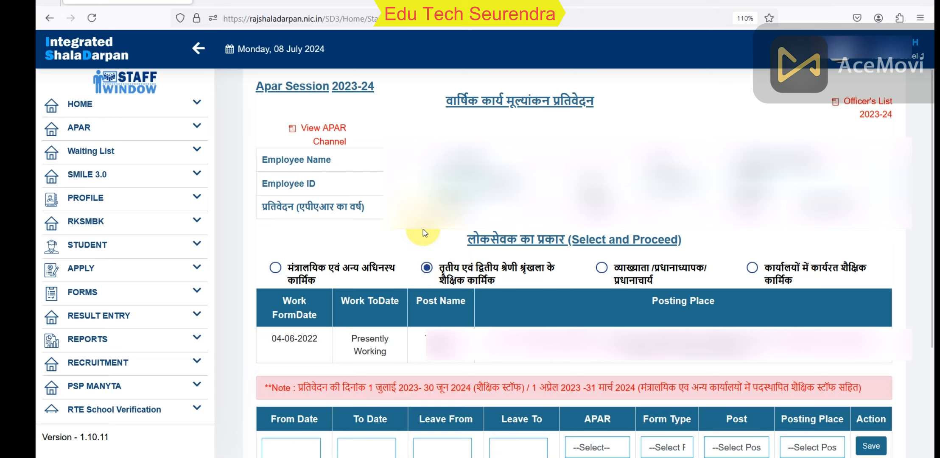
scroll(423, 230, "down", 3)
left_click_drag(367, 240, 475, 241)
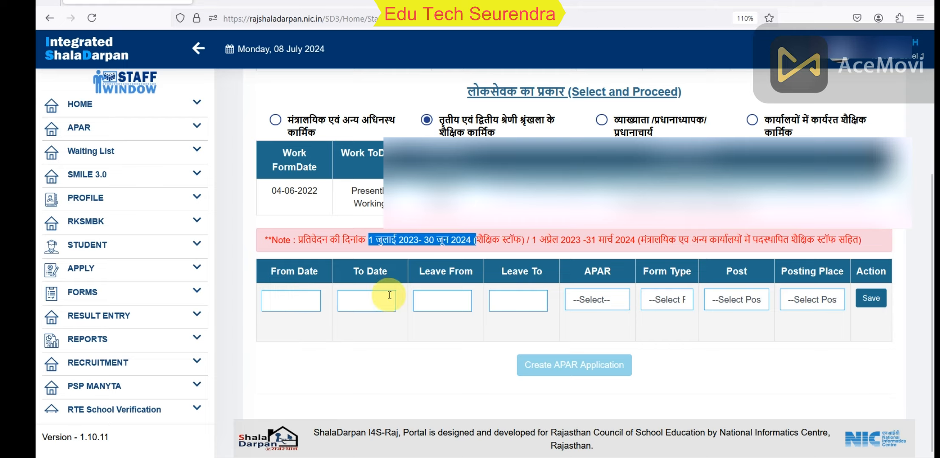
Set the From Date of the APAR period to 01-07-2023
left_click(299, 297)
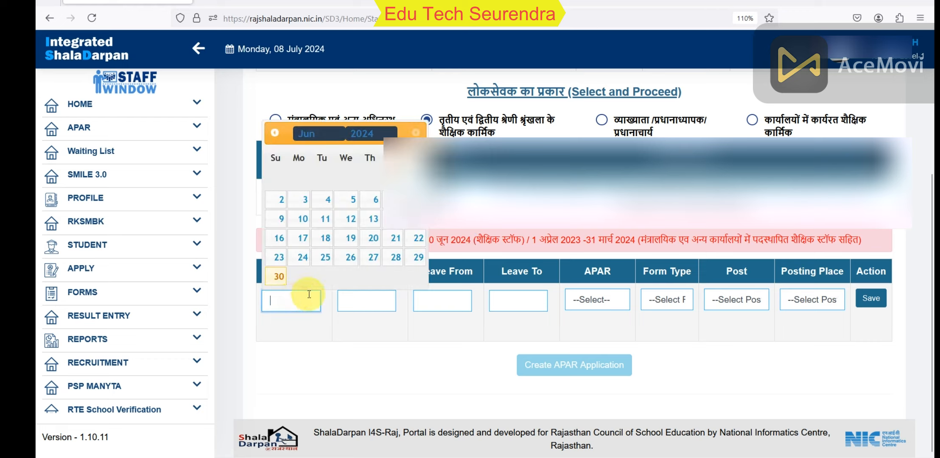
left_click(368, 134)
left_click(361, 211)
left_click(331, 134)
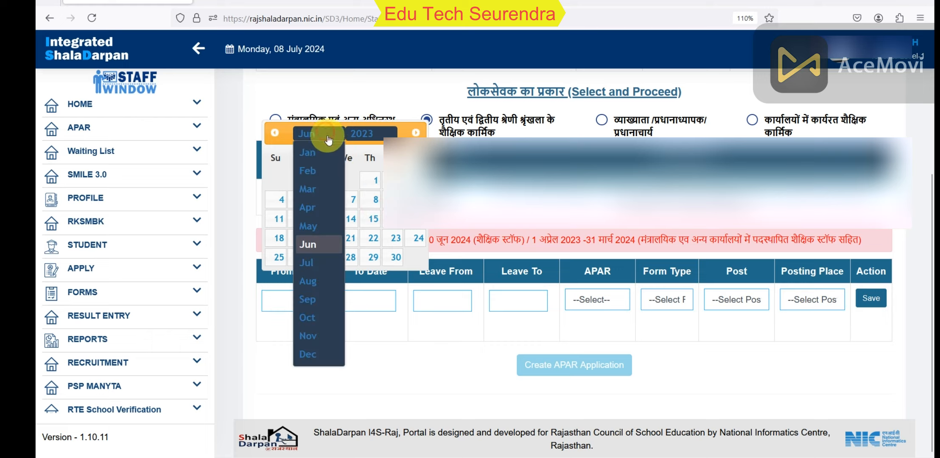
left_click(316, 254)
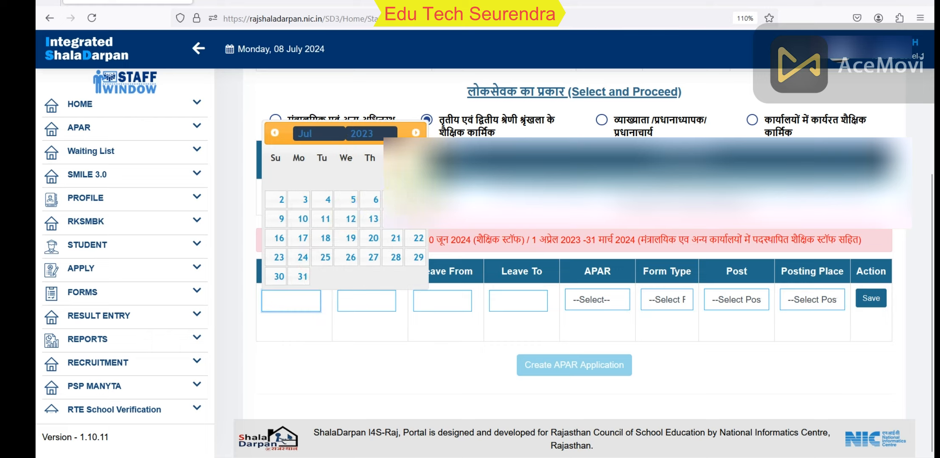
left_click(418, 180)
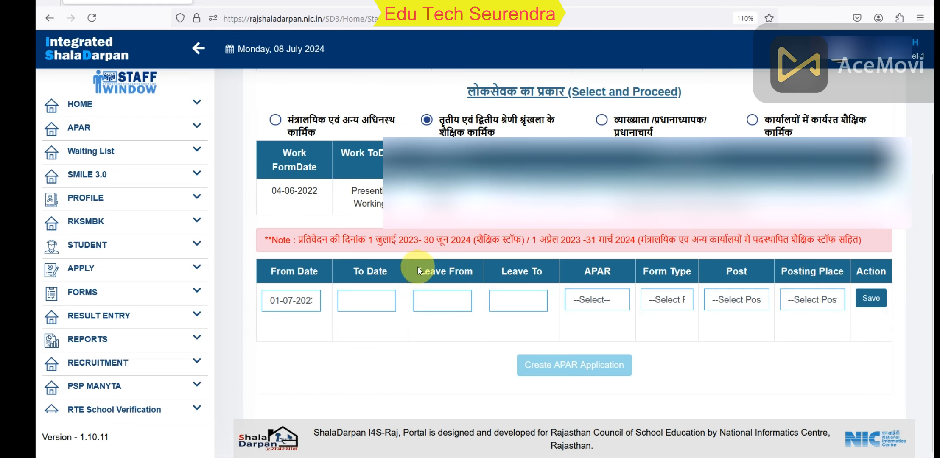
left_click(364, 299)
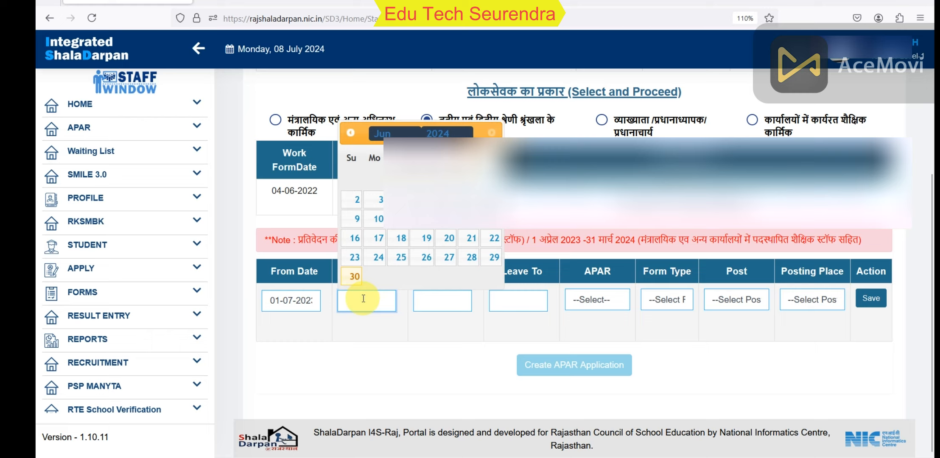
left_click(367, 346)
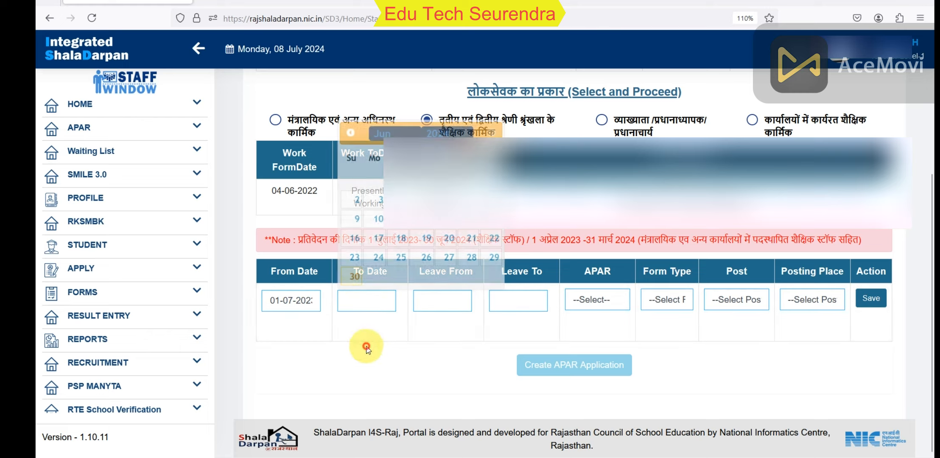
left_click(433, 302)
left_click(519, 300)
left_click(418, 345)
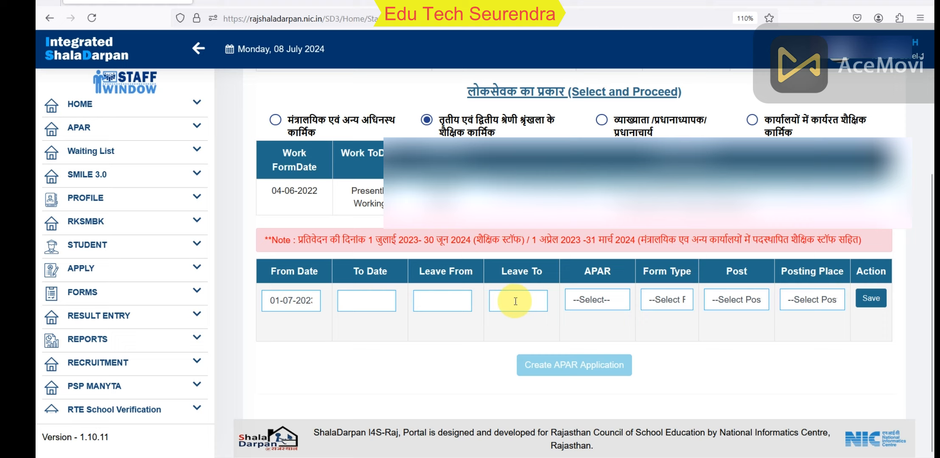
Set APAR to एपीएआर की प्रविष्ठि की जानी है, the form type to राज्य अधीनस्थ शिक्षा सेवा कर्मचारियों के लिए, and choose the teacher post
left_click(593, 301)
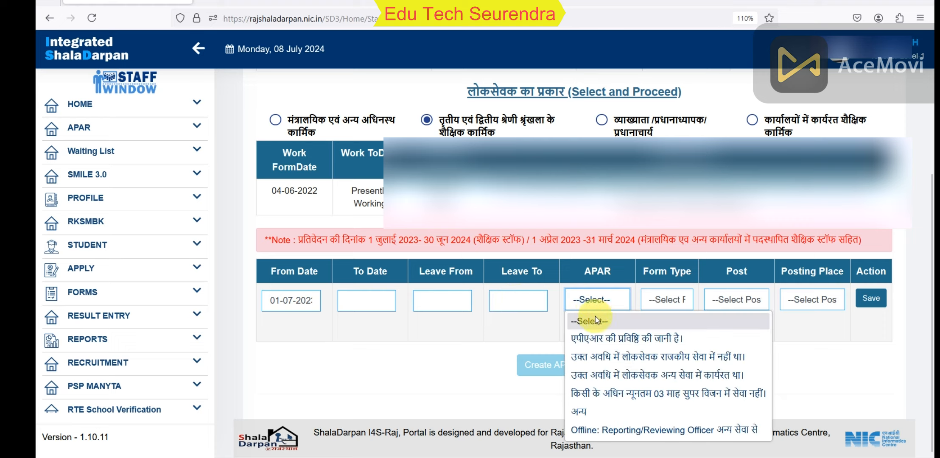
left_click(599, 340)
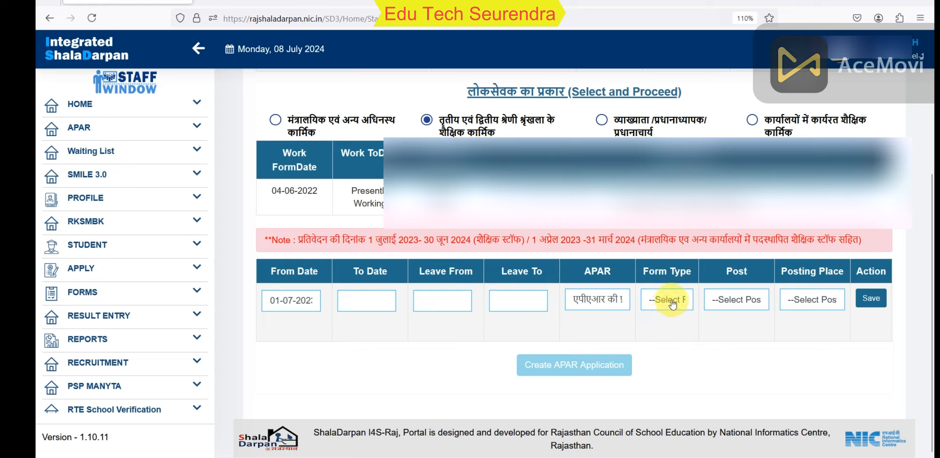
left_click(670, 300)
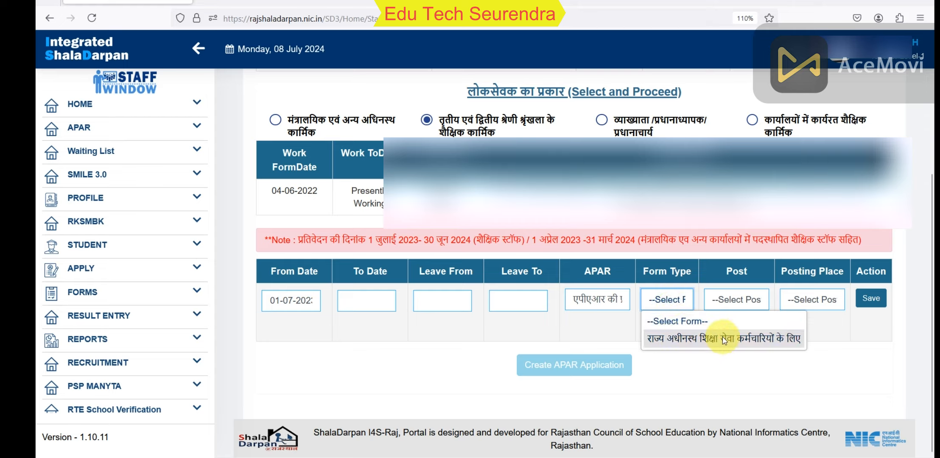
left_click(740, 337)
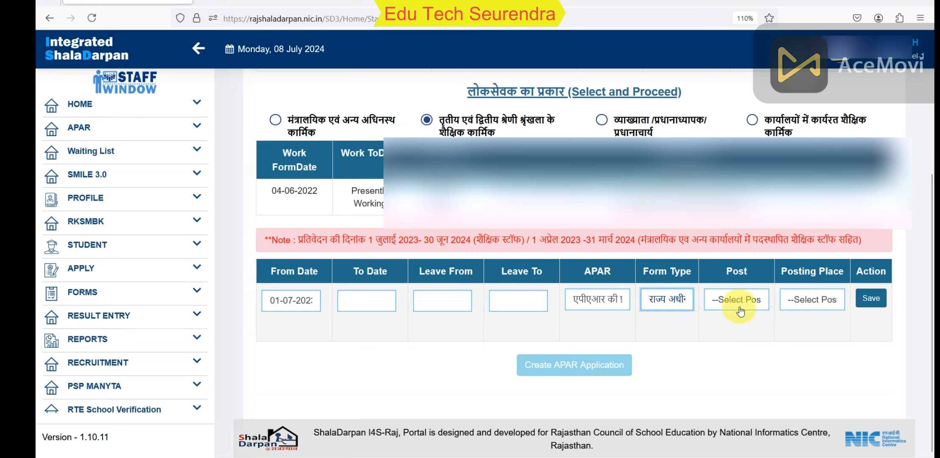
left_click(738, 299)
left_click(749, 340)
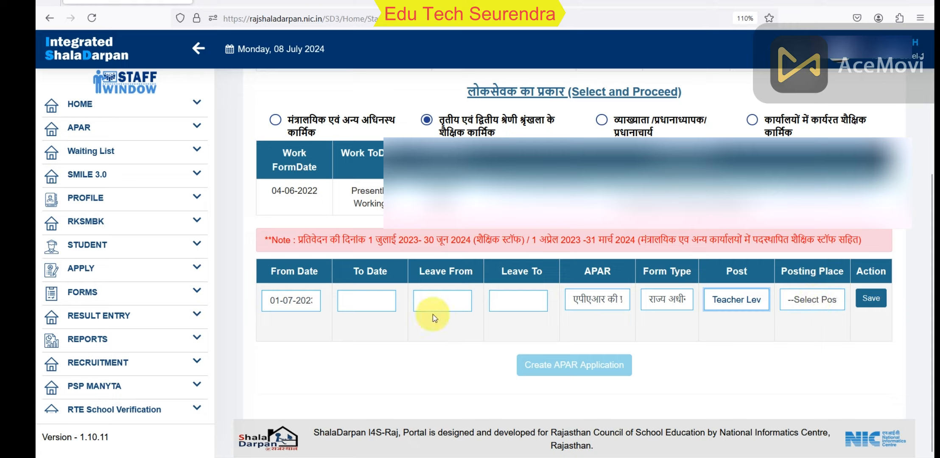
left_click(883, 299)
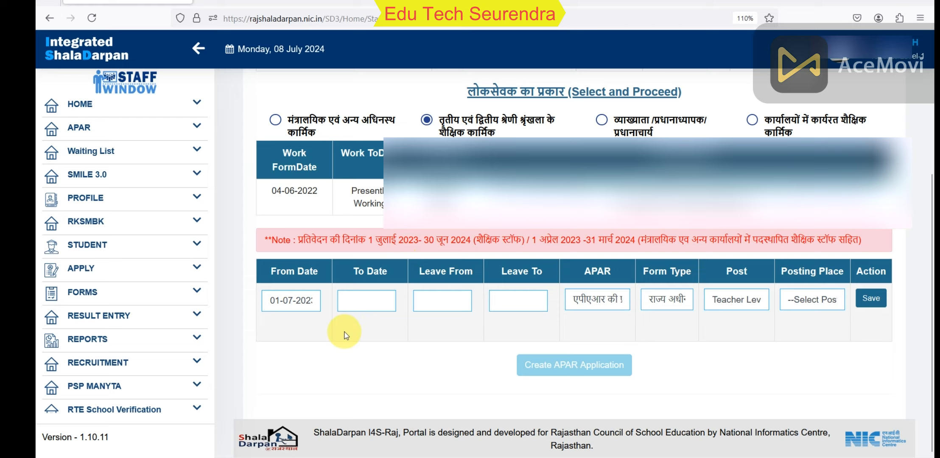
left_click(298, 298)
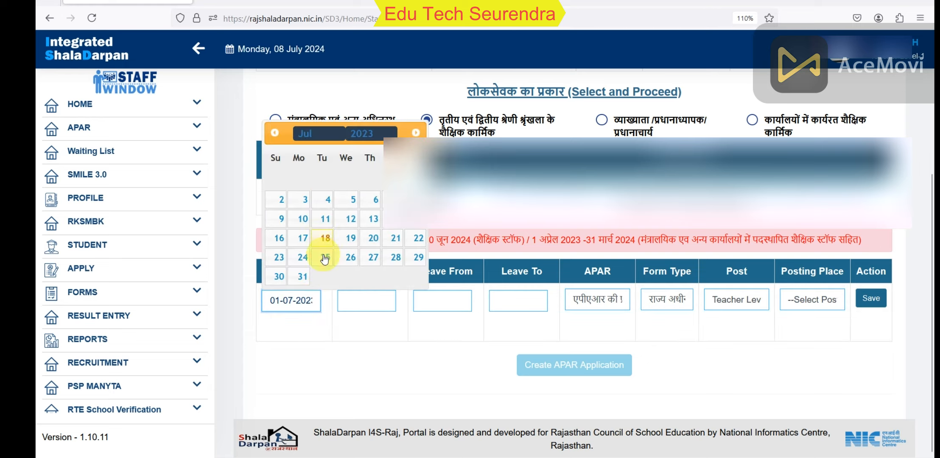
left_click(362, 333)
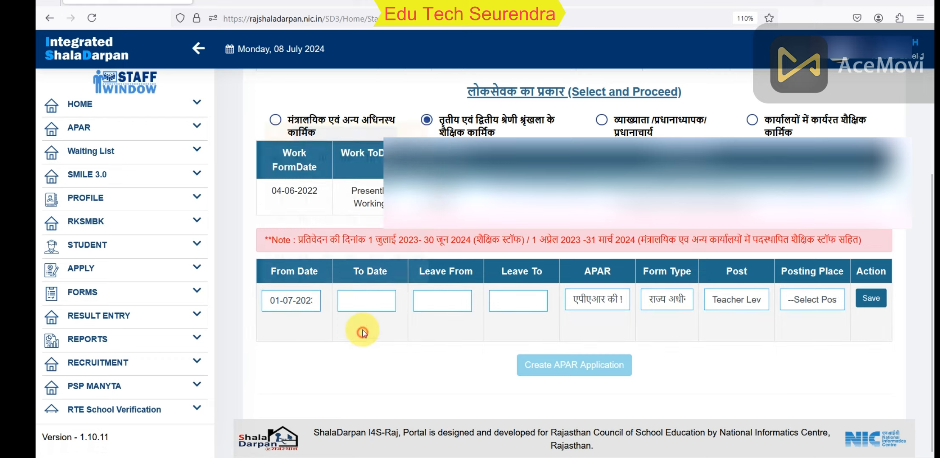
Set the To Date to 04-10-2023 and the APAR option to उक्त अवधि में लोकसेवक राजकीय सेवा में नहीं था
left_click(363, 305)
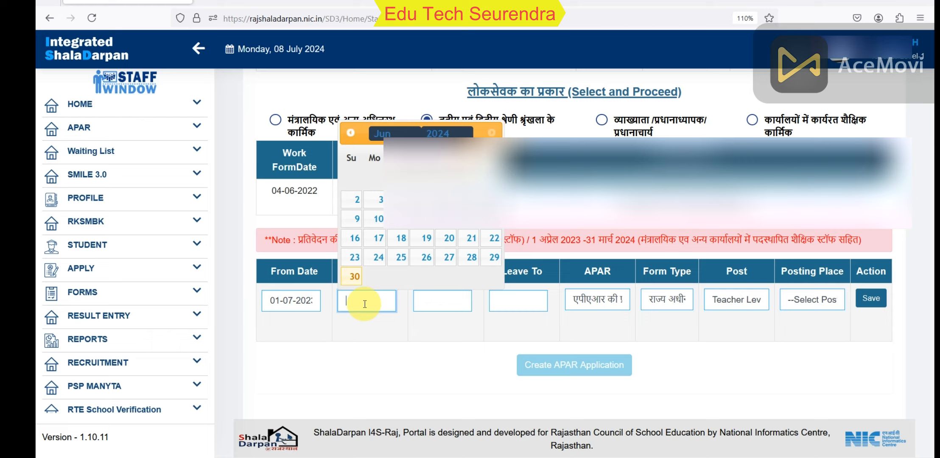
left_click(455, 133)
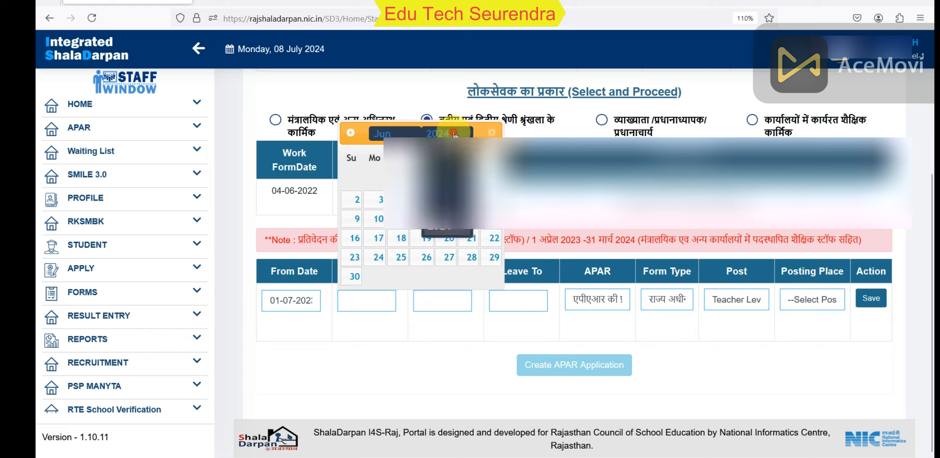
left_click(443, 207)
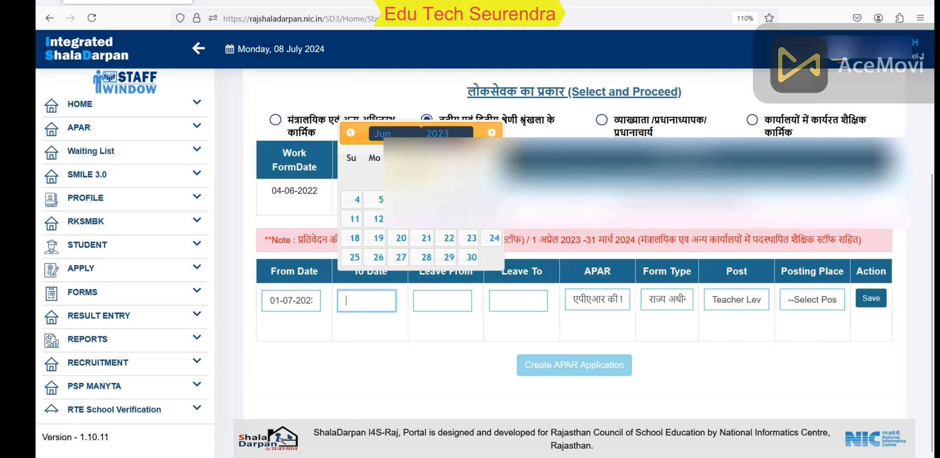
left_click(402, 132)
left_click(382, 317)
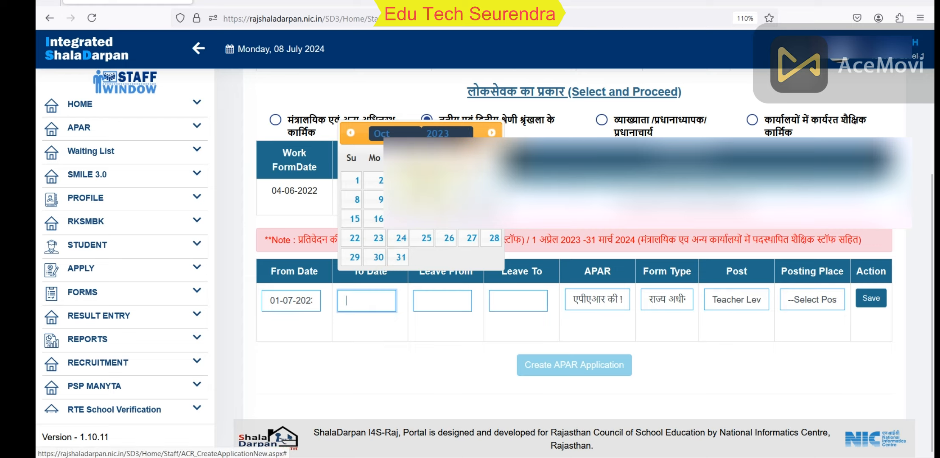
left_click(426, 181)
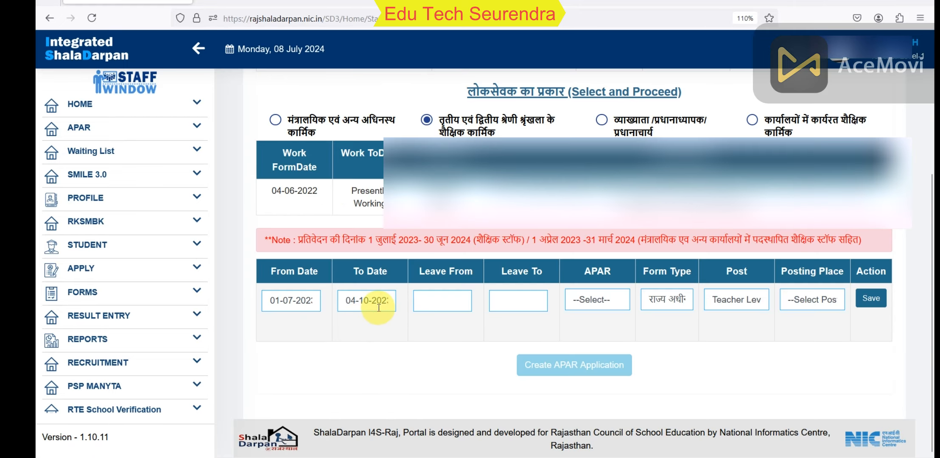
left_click(585, 302)
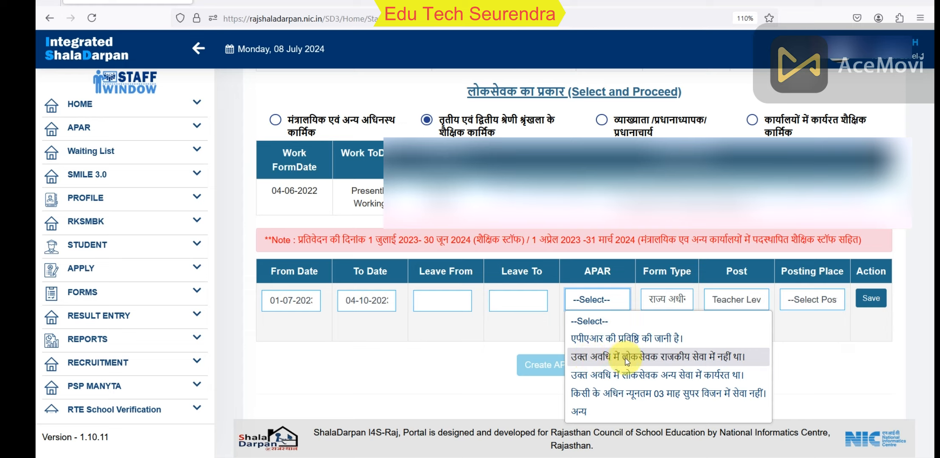
left_click(658, 358)
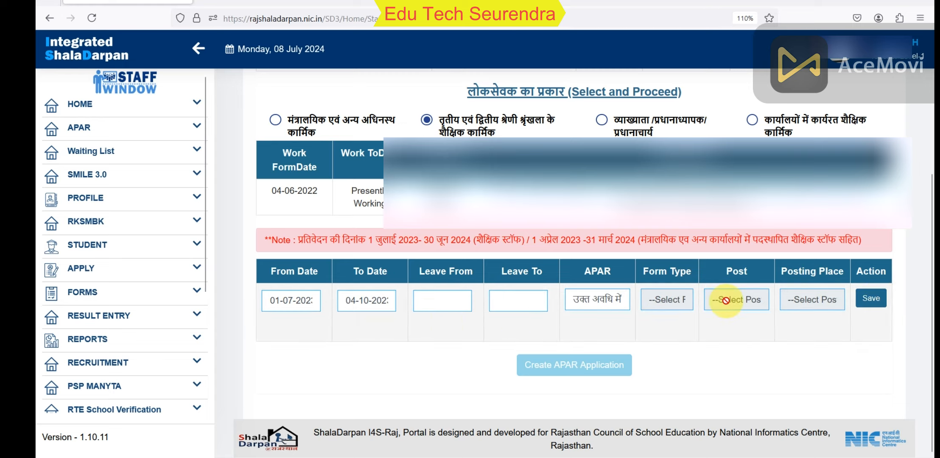
Set the From Date of the APAR period to 05-10-2023 and dismiss the date alert
left_click(308, 301)
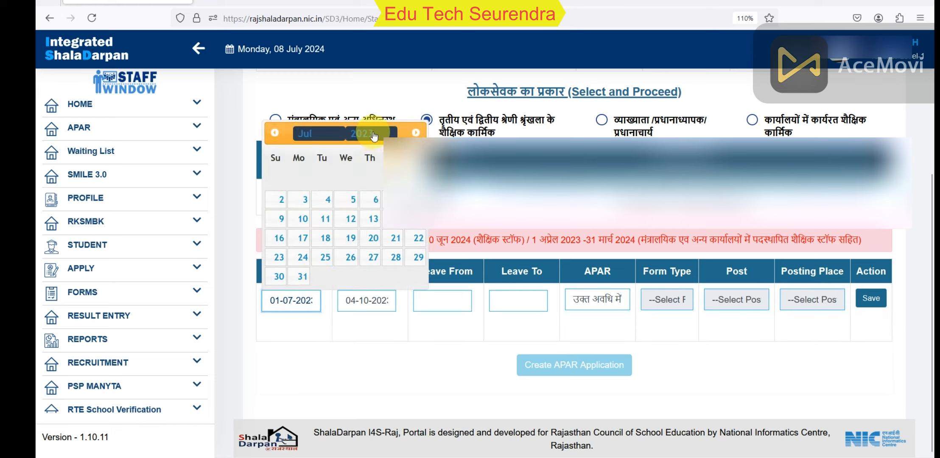
left_click(318, 133)
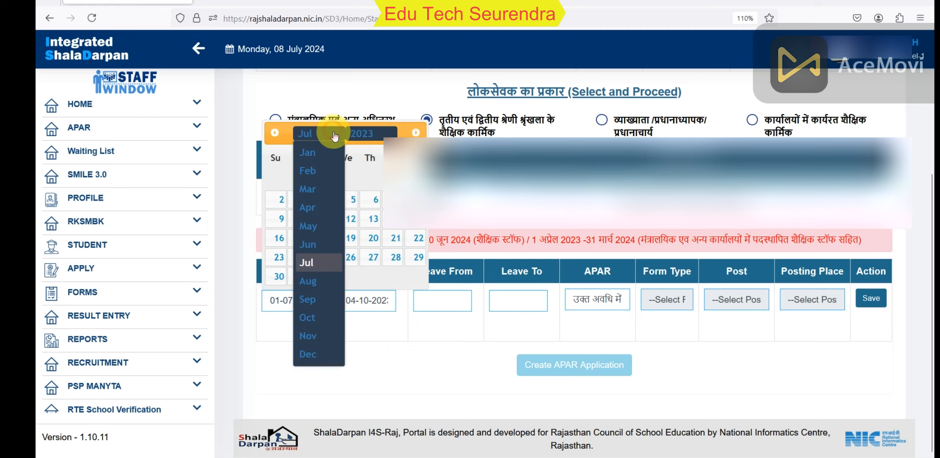
left_click(315, 319)
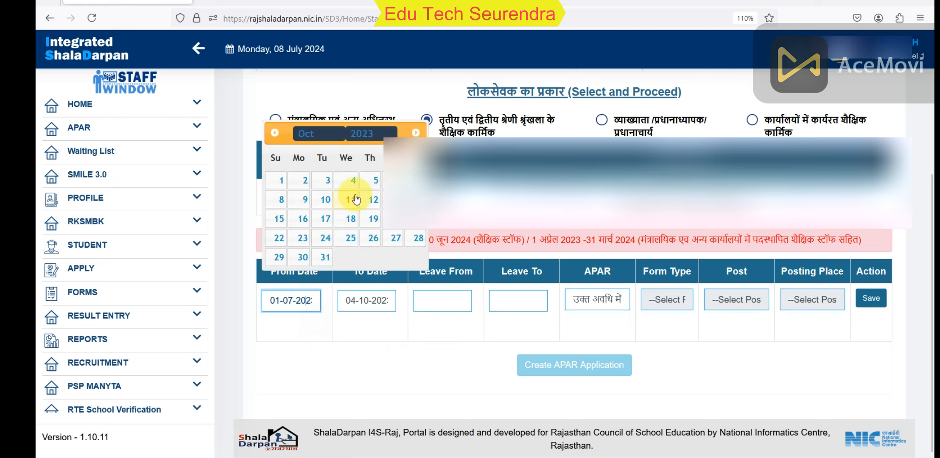
left_click(373, 182)
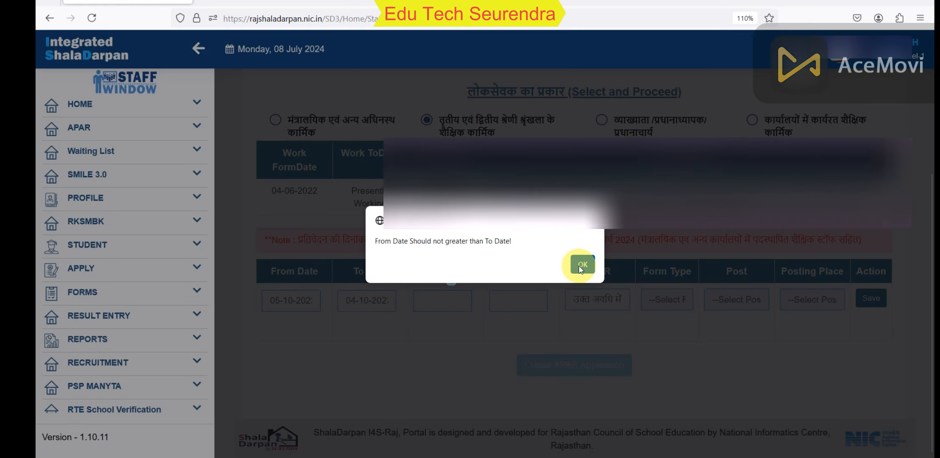
left_click(582, 265)
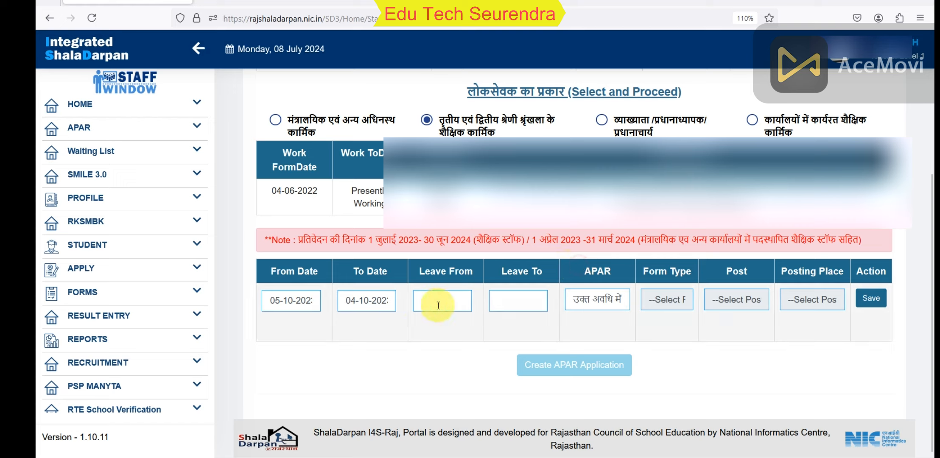
Recheck the To Date and From Date calendars and try to save the APAR period row
left_click(379, 301)
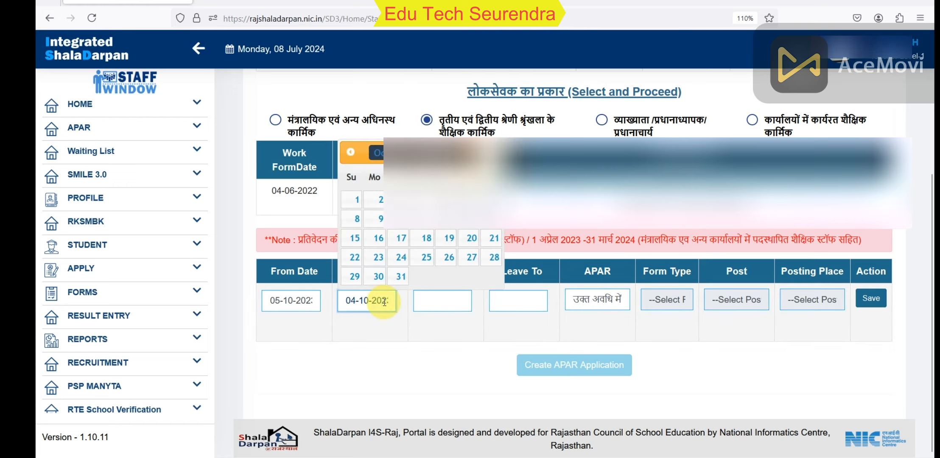
left_click(442, 306)
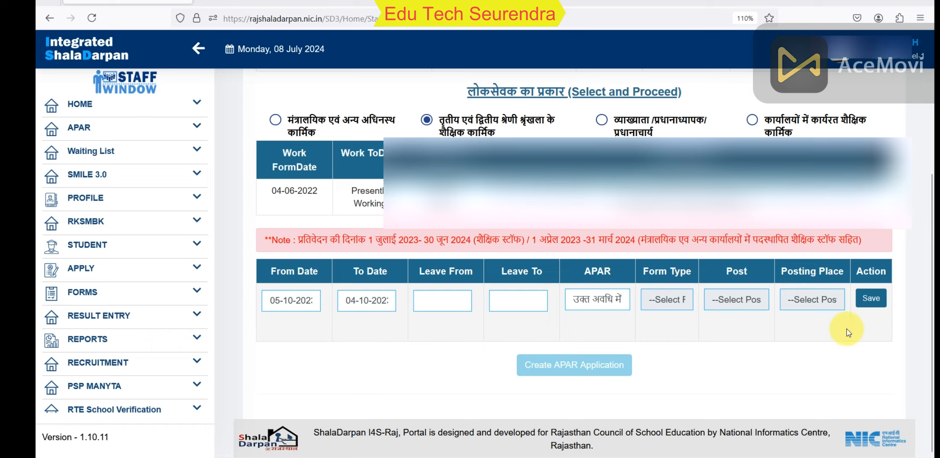
left_click(275, 300)
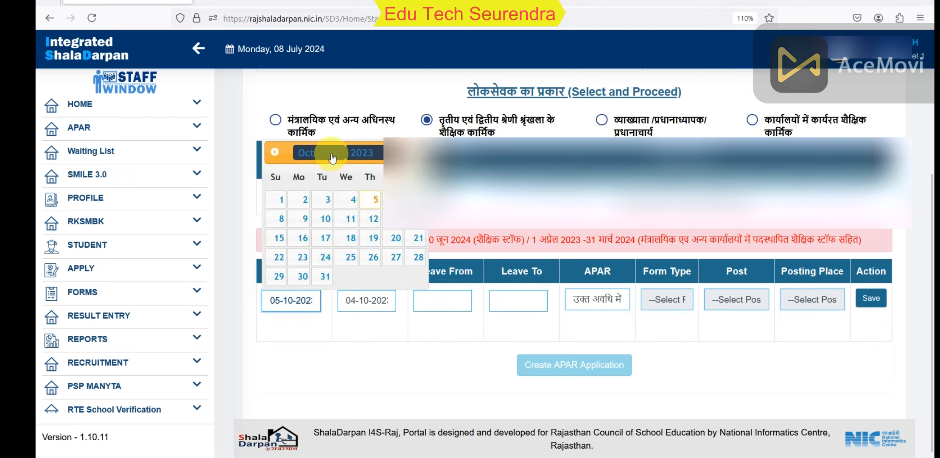
left_click(309, 321)
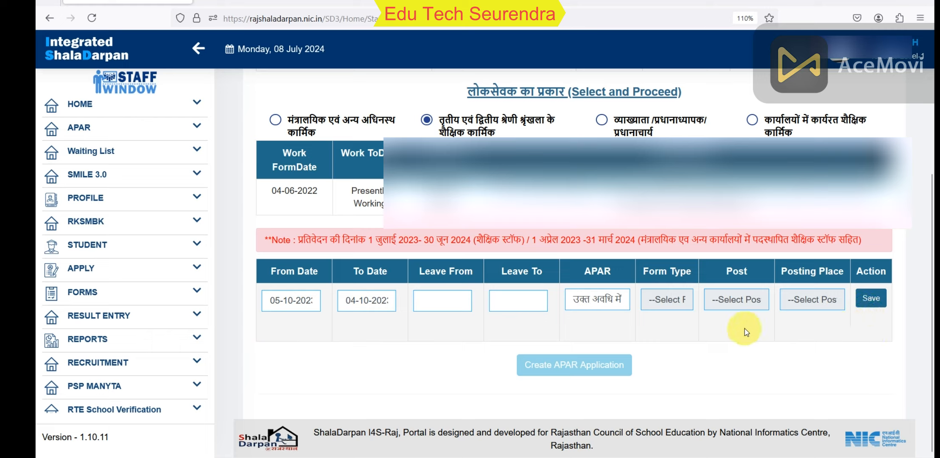
left_click(870, 298)
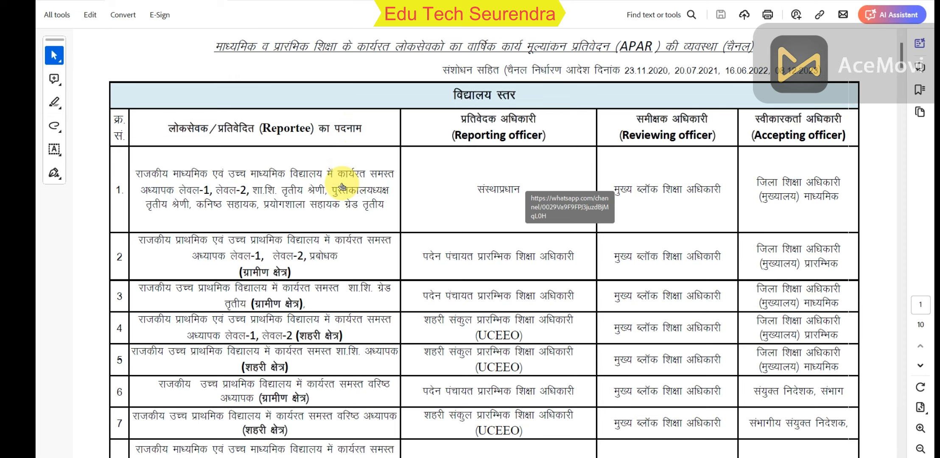
Examine the APAR channel PDF's school-level table for the reporting, reviewing and accepting officers of each employee post
scroll(342, 187, "down", 1)
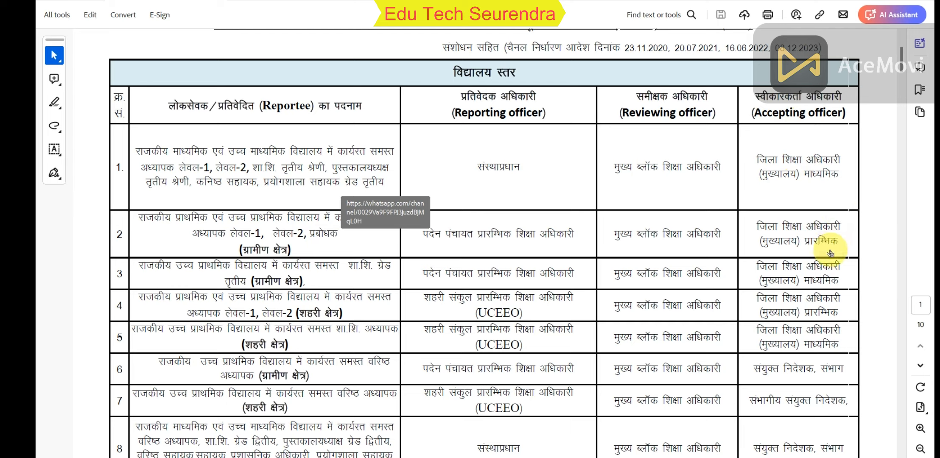
scroll(709, 237, "down", 1)
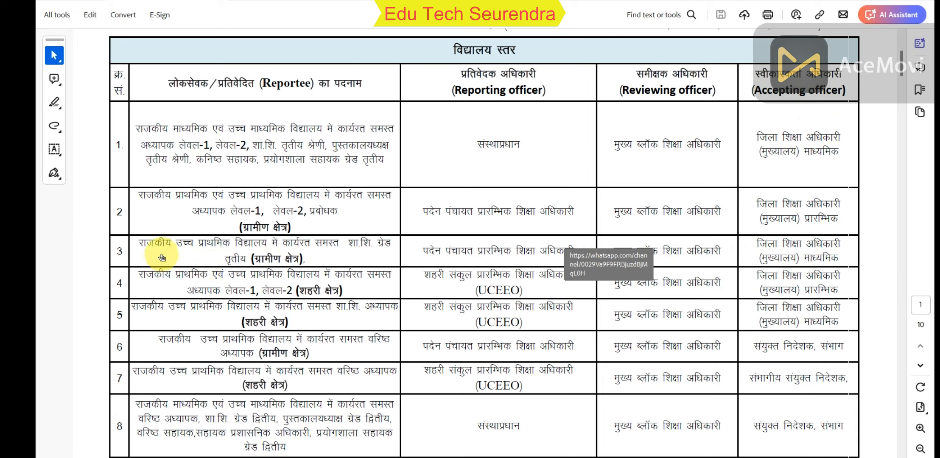
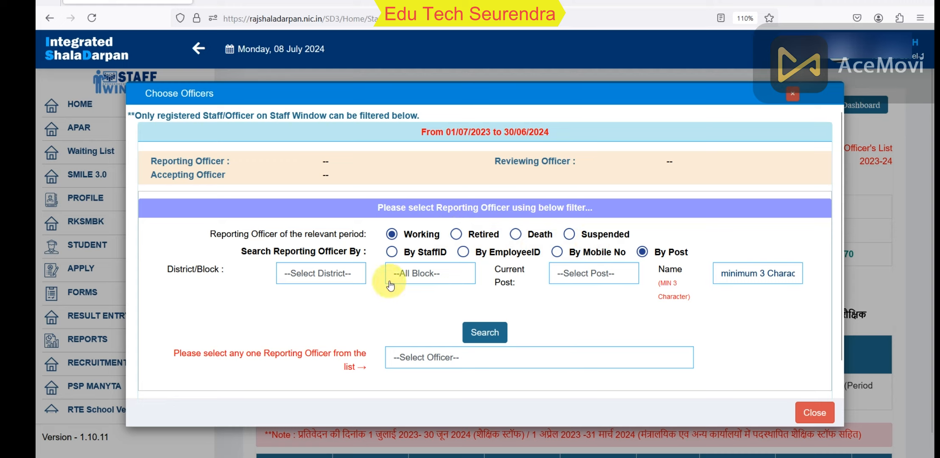
Preview the Retired and Death options for the reporting officer, and set the officer search to By Mobile No
left_click(456, 234)
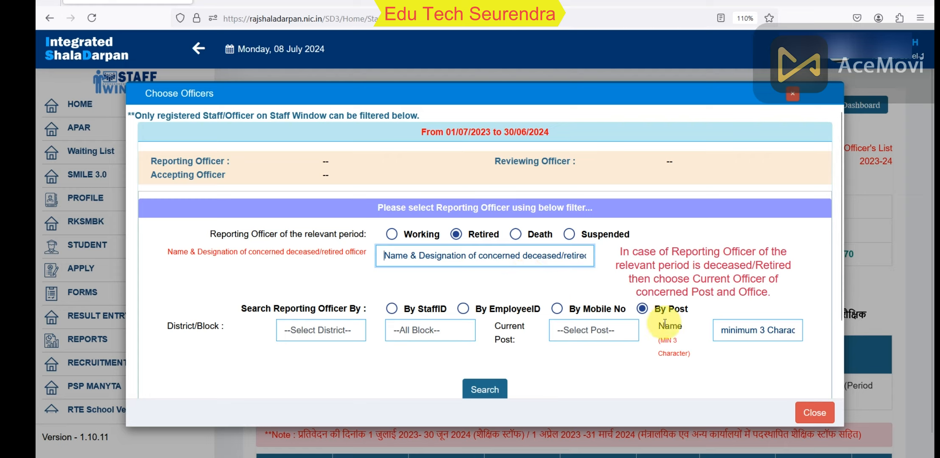
left_click(557, 309)
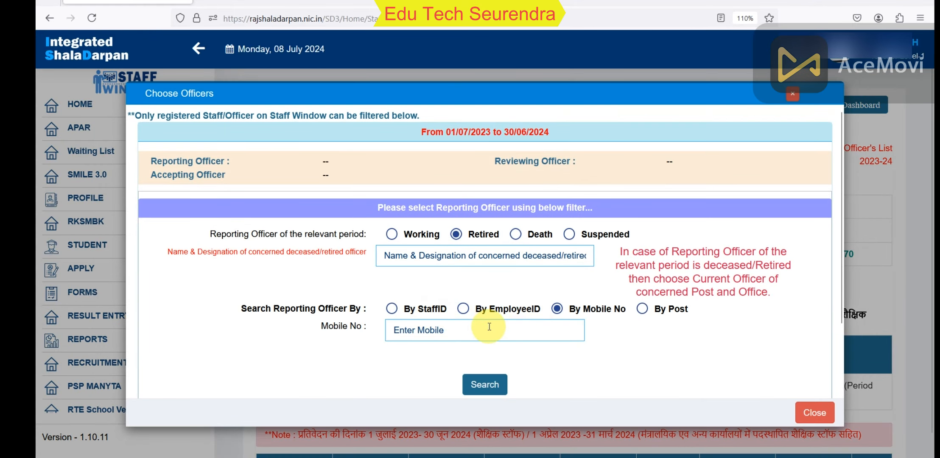
left_click(490, 329)
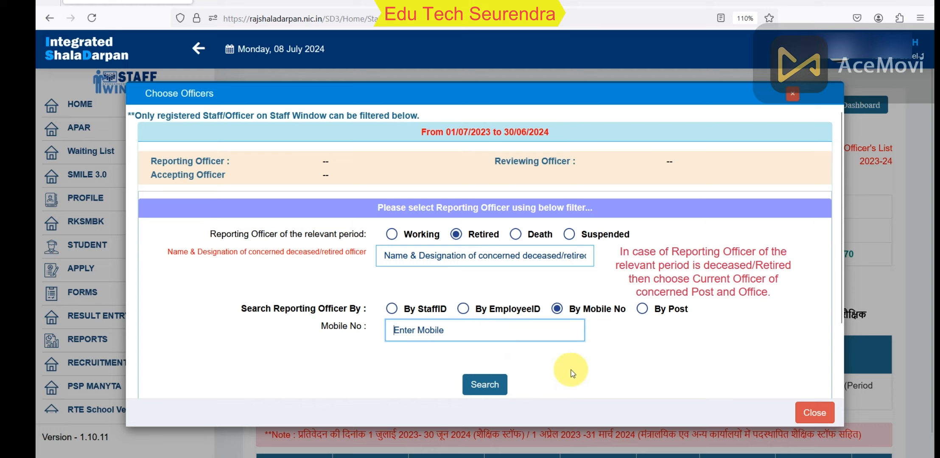
left_click(516, 234)
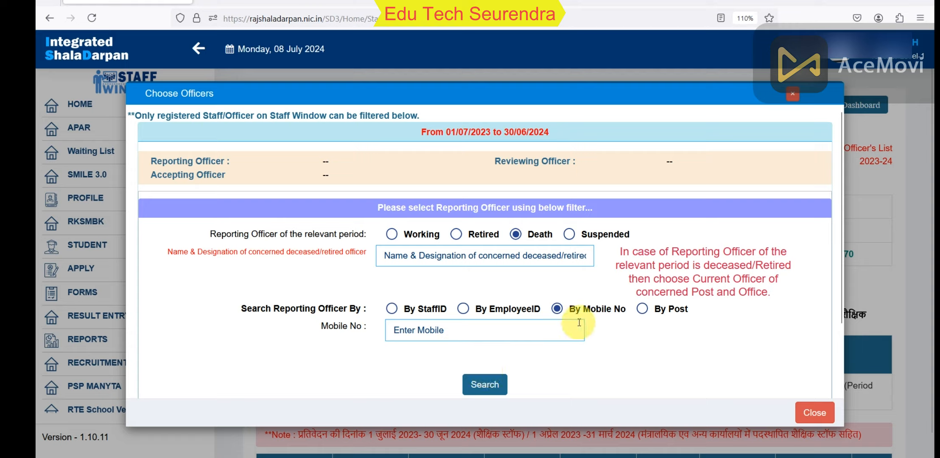
Set the reporting officer's status to Working, search with the officer's mobile number, and choose the matching officer
left_click(410, 235)
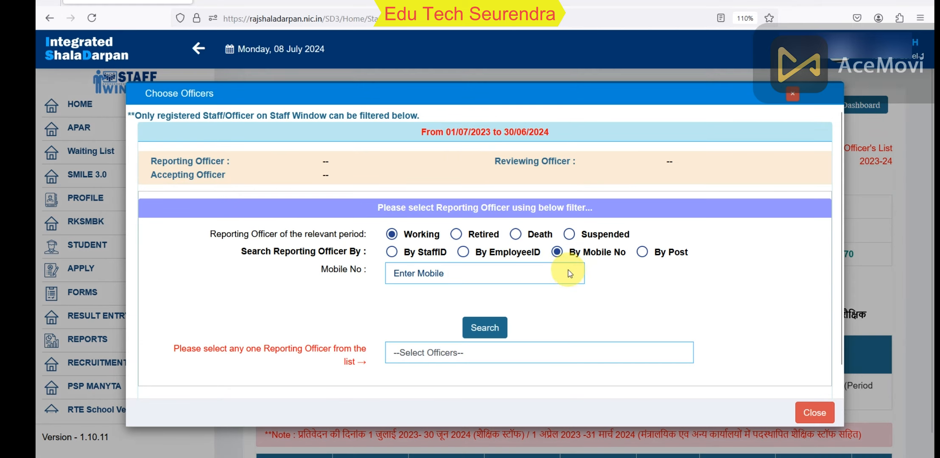
left_click(520, 275)
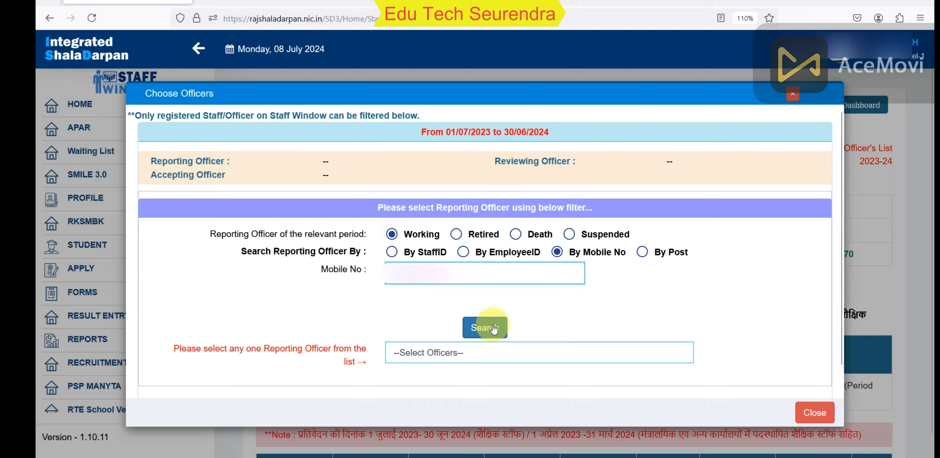
left_click(545, 353)
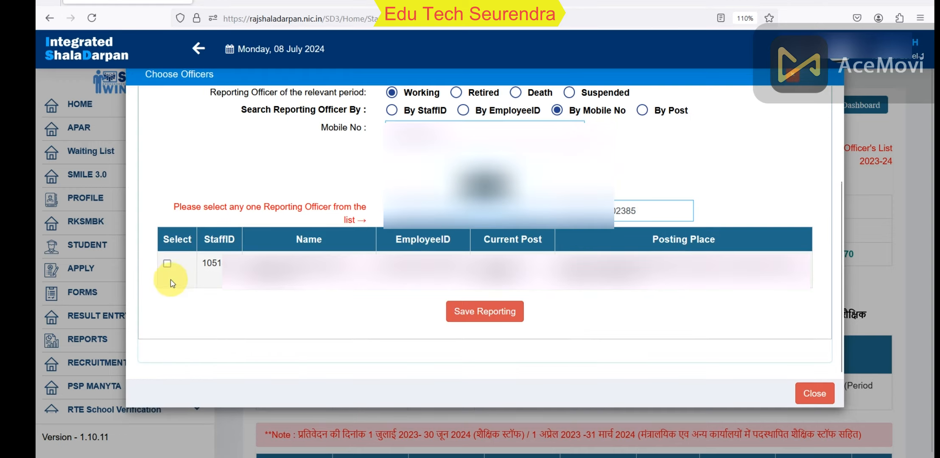
Select the found officer's record, save it as the reporting officer, and close the officer selection
left_click(168, 264)
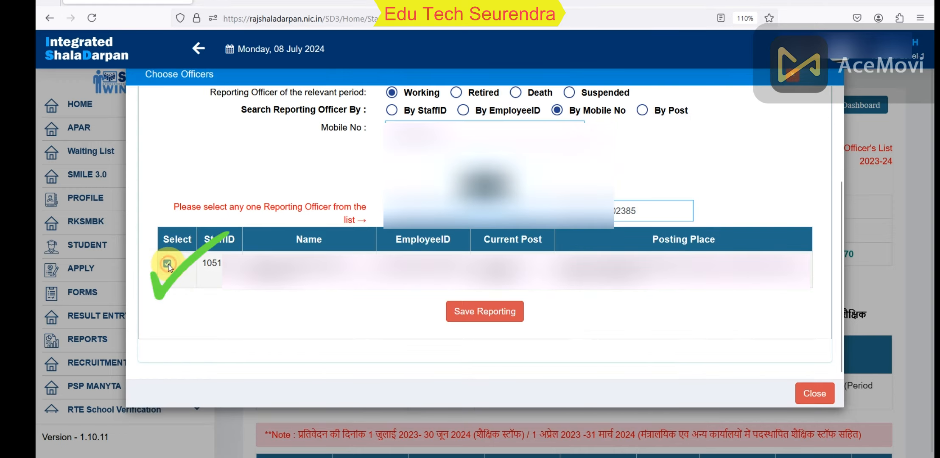
left_click(486, 321)
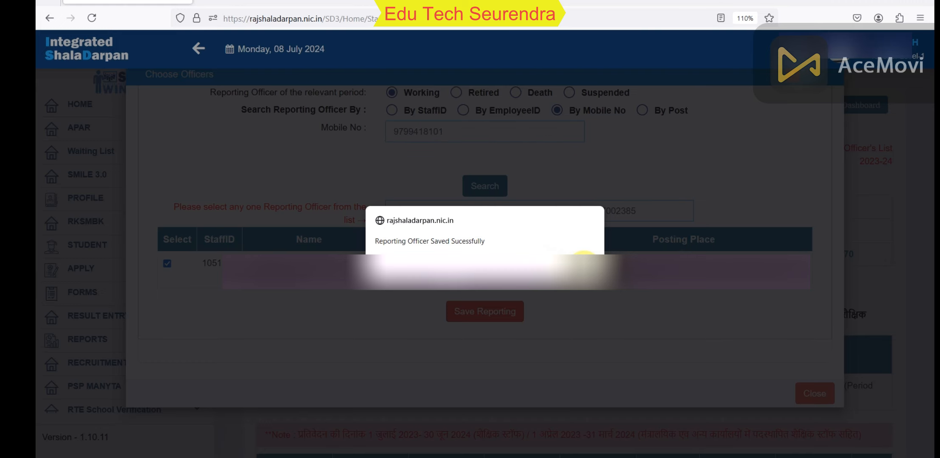
left_click(583, 263)
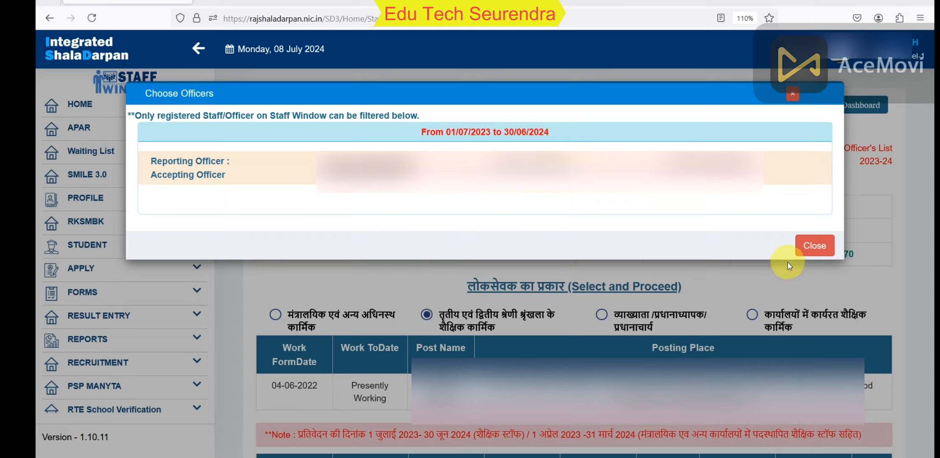
left_click(807, 248)
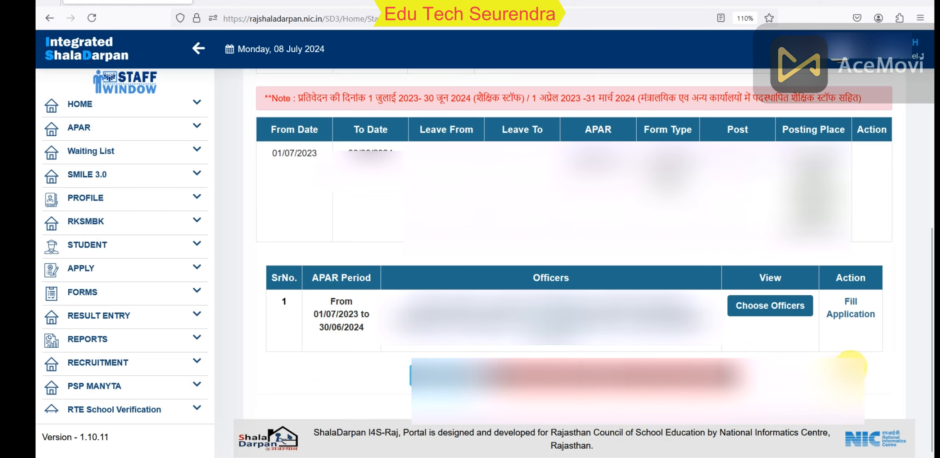
Look through the APAR application form down to its submission options, and return to the application overview
left_click(850, 315)
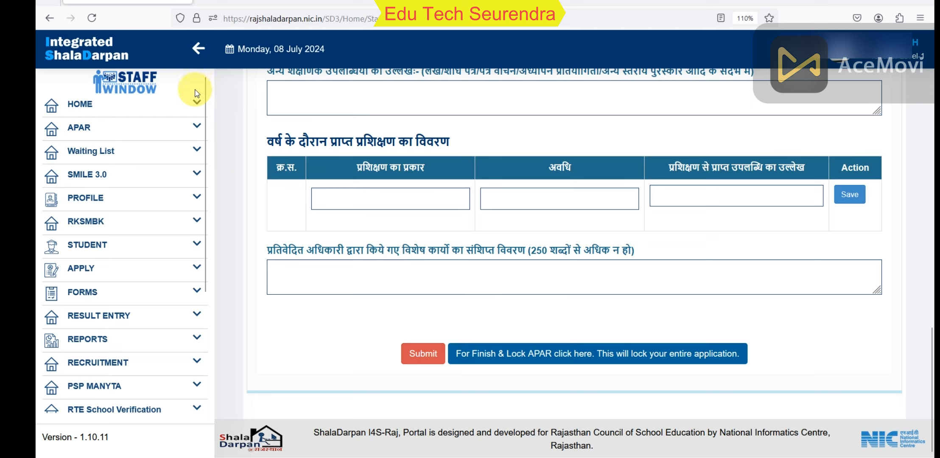
left_click(50, 18)
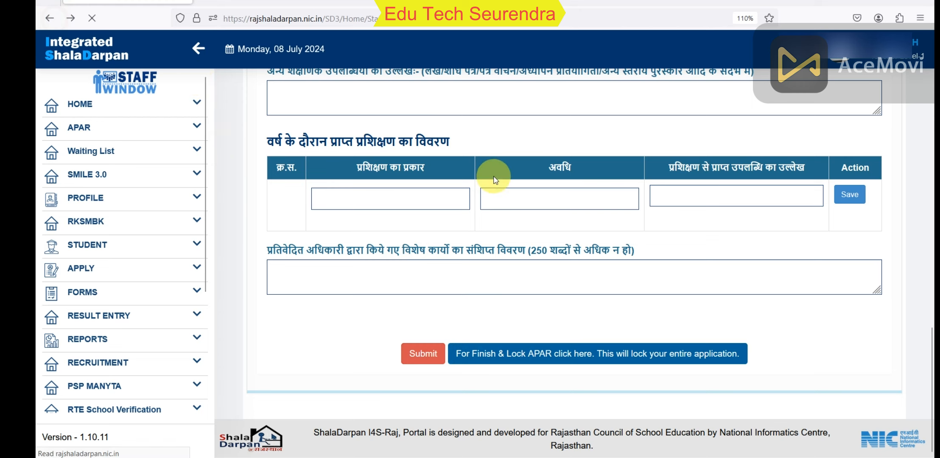
scroll(573, 269, "down", 1)
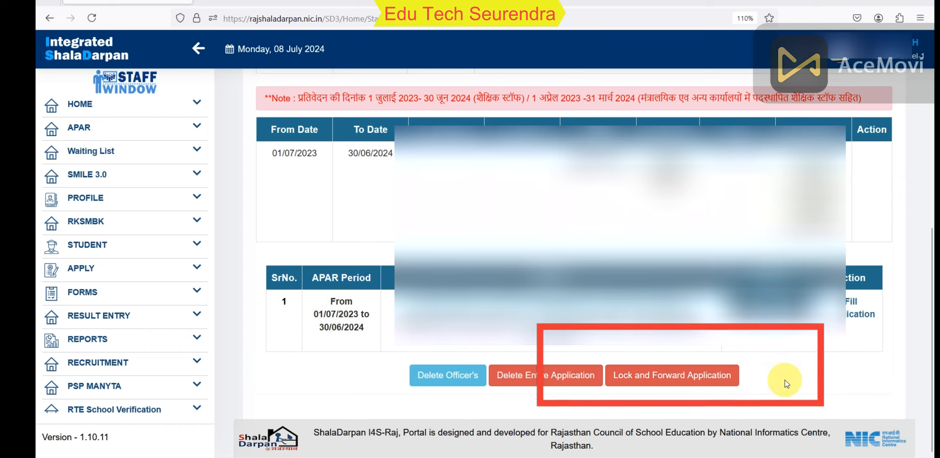
Open the application form for the 01/07/2023 to 30/06/2024 period at the Step 1 self-assessment table
left_click(848, 318)
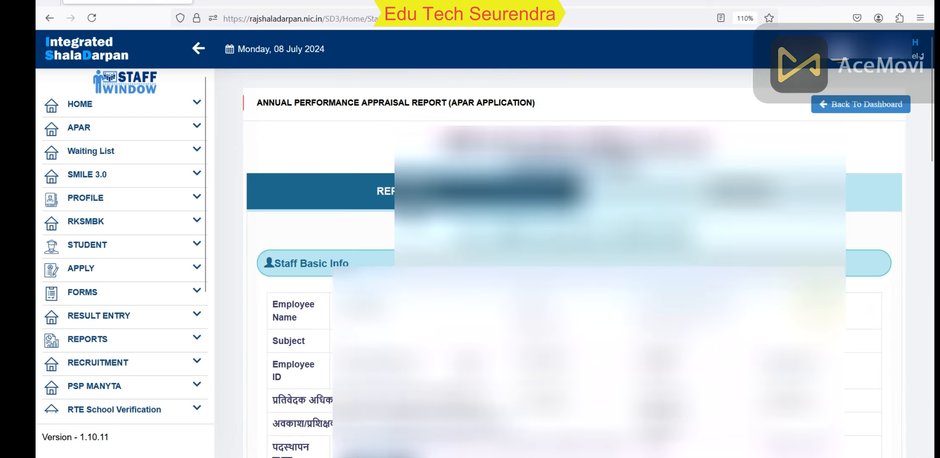
scroll(556, 249, "down", 8)
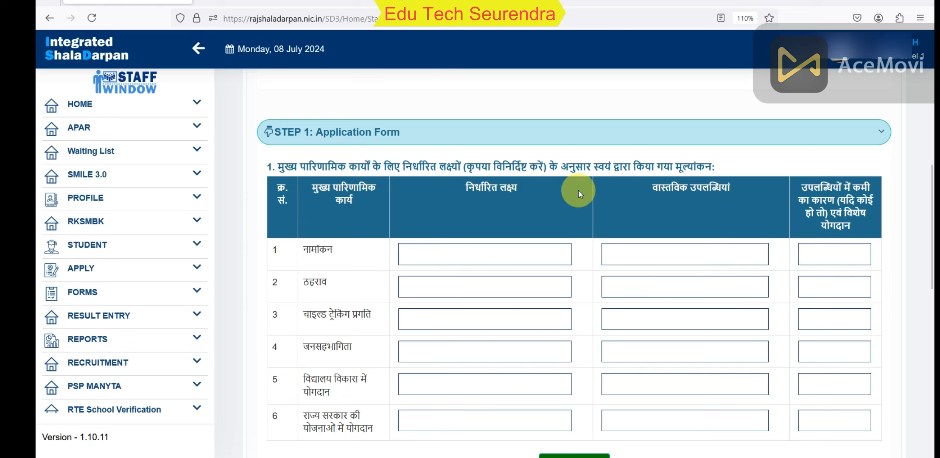
scroll(484, 190, "down", 3)
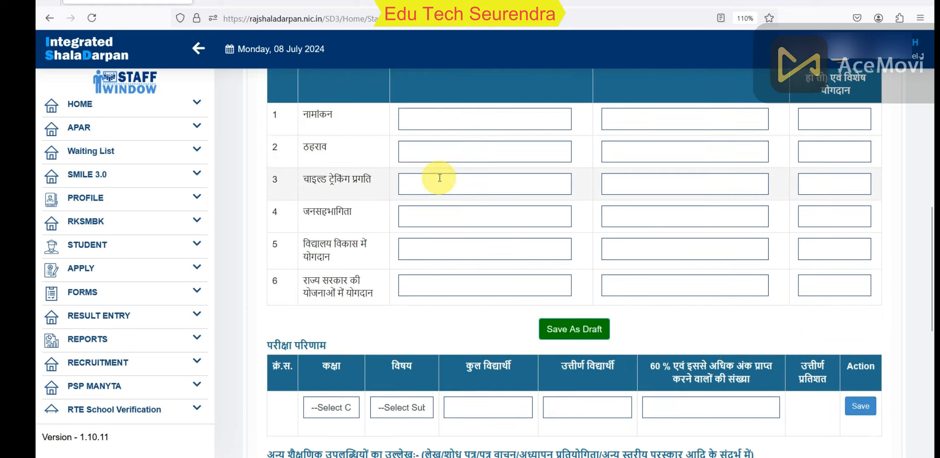
scroll(367, 170, "up", 2)
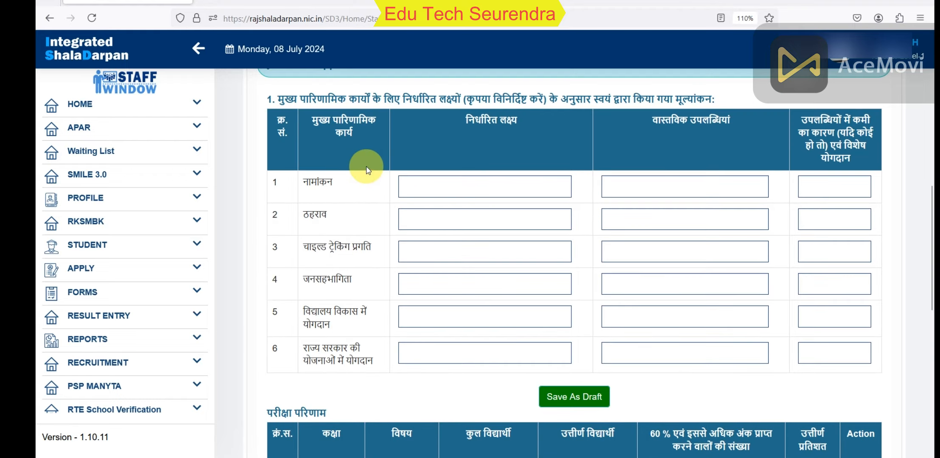
Enter 100 as both the निर्धारित लक्ष्य and the वास्तविक उपलब्धियां for नामांकन
left_click(432, 190)
type("100 ")
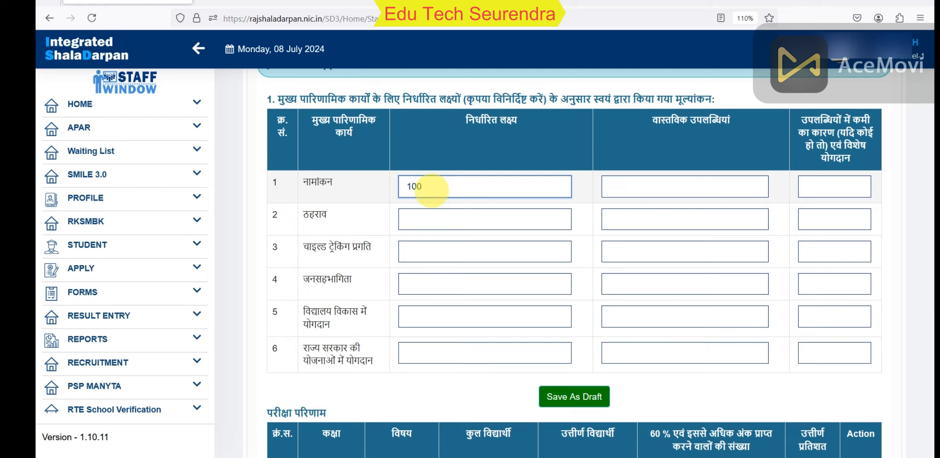
type("5")
key("BackSpace")
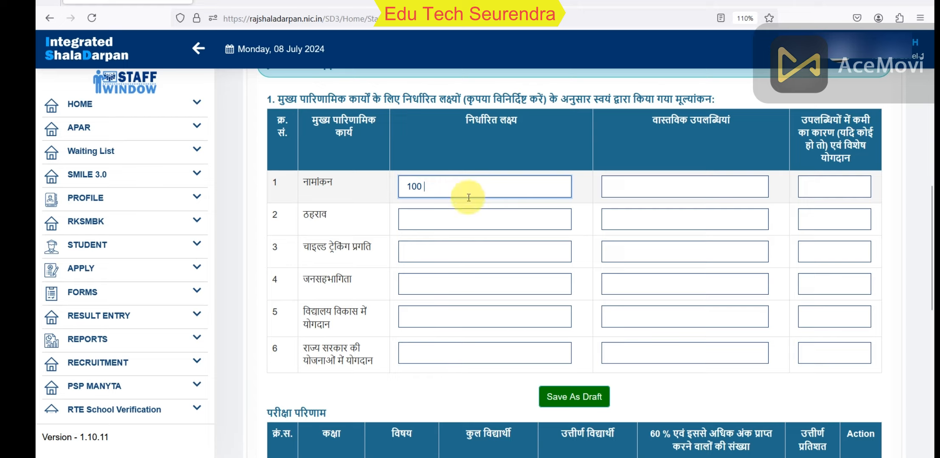
left_click(642, 187)
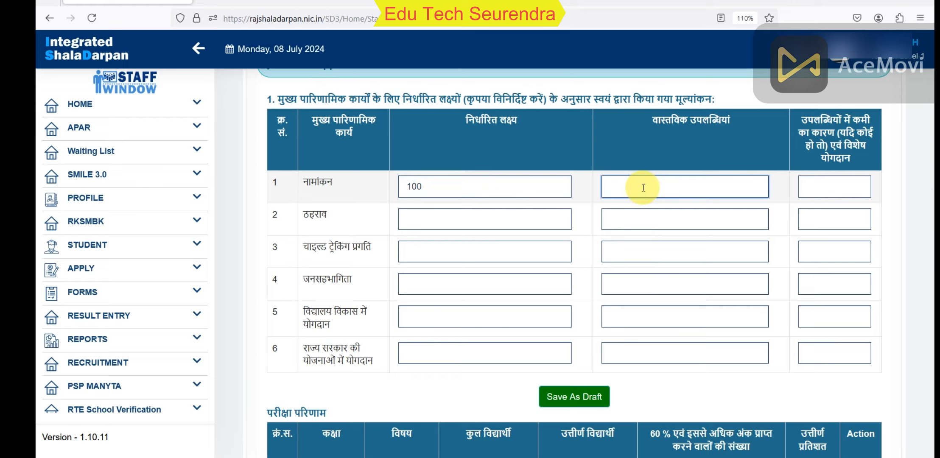
type("100")
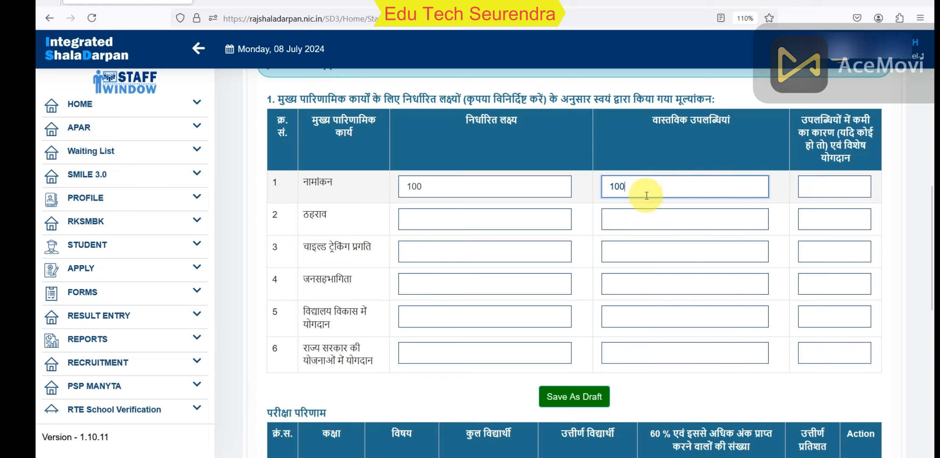
Enter 100 as both निर्धारित लक्ष्य and वास्तविक उपलब्धियां for ठहराव, and Na as the shortfall reason for नामांकन and ठहराव
left_click(827, 188)
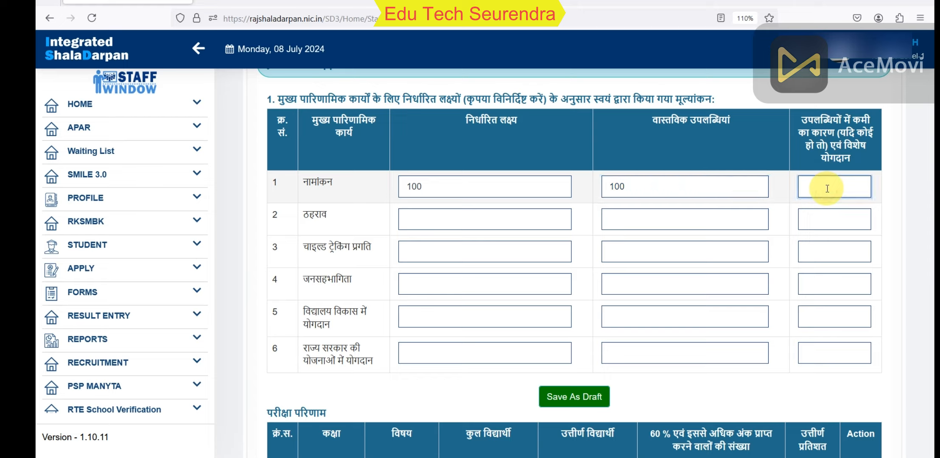
left_click(552, 215)
type("100")
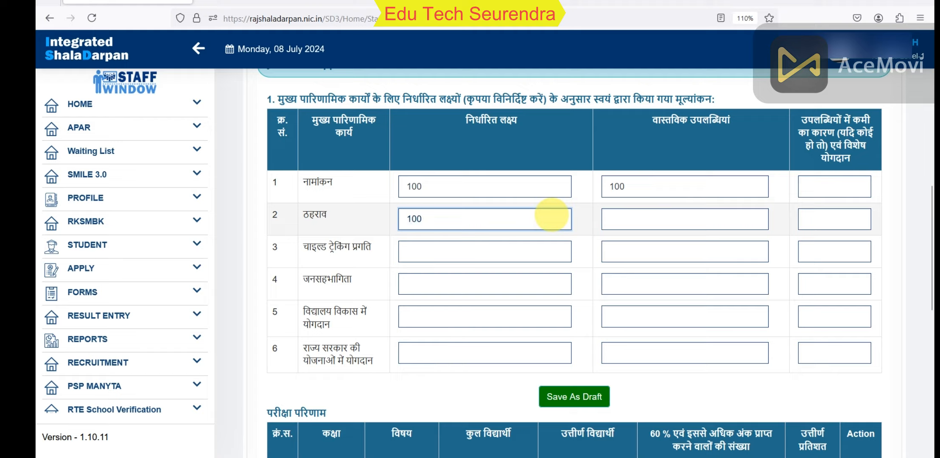
left_click(667, 214)
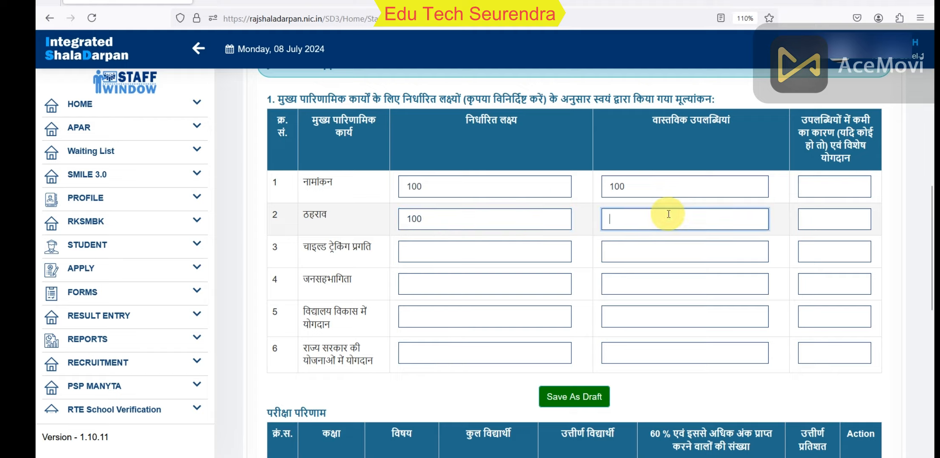
type("100")
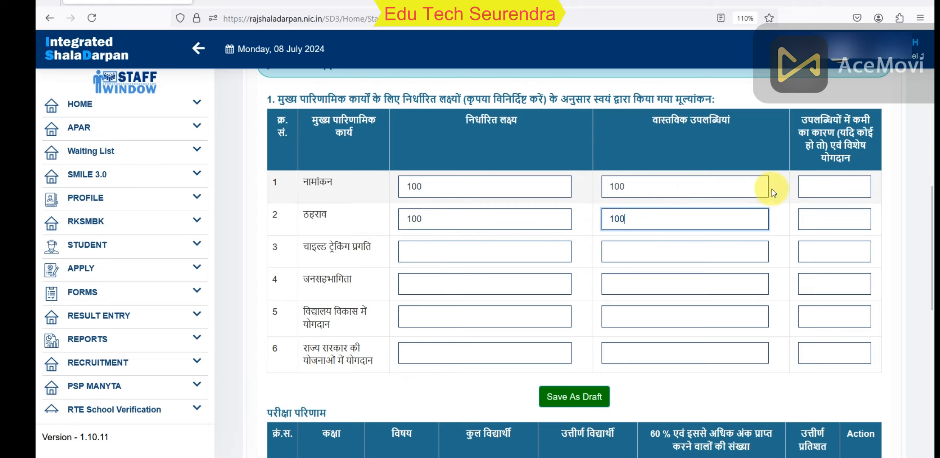
left_click(833, 189)
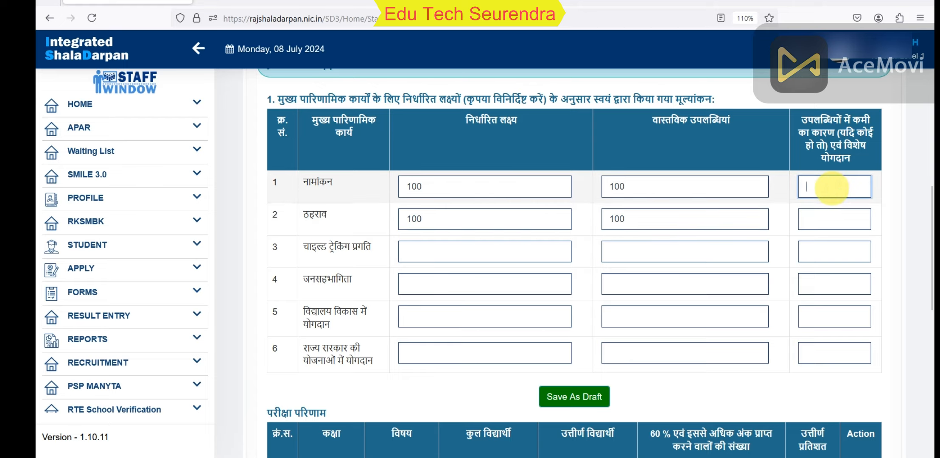
type("Na")
left_click(848, 219)
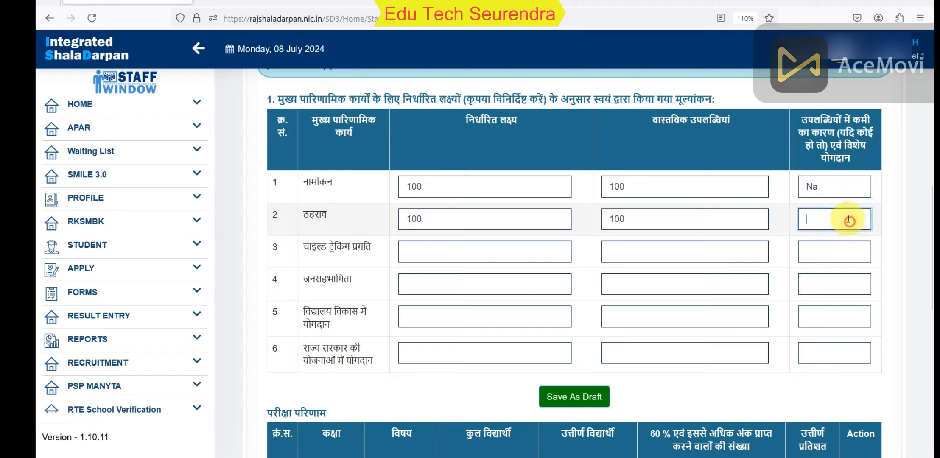
type("Na")
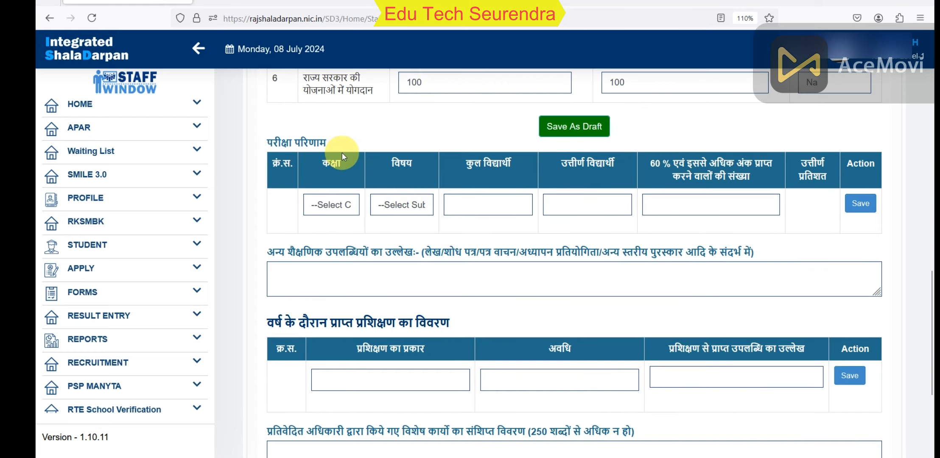
Choose class 8 and the subject Science in the परीक्षा परिणाम row
left_click(335, 205)
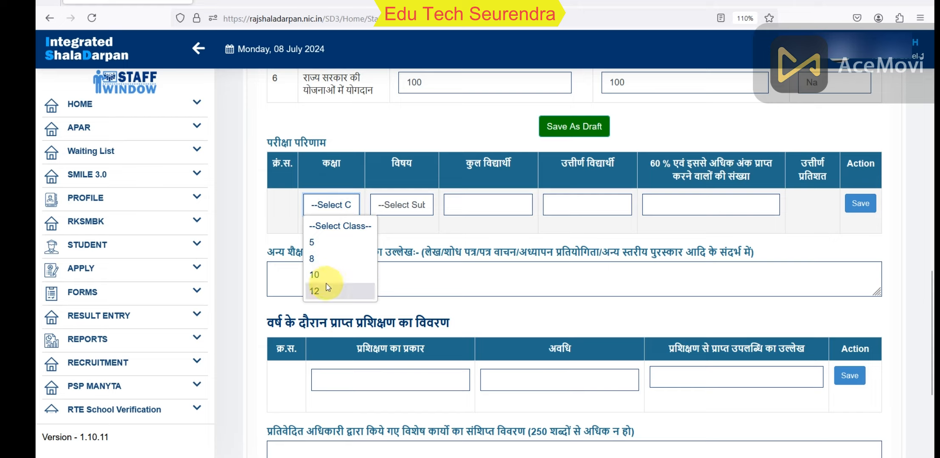
left_click(321, 262)
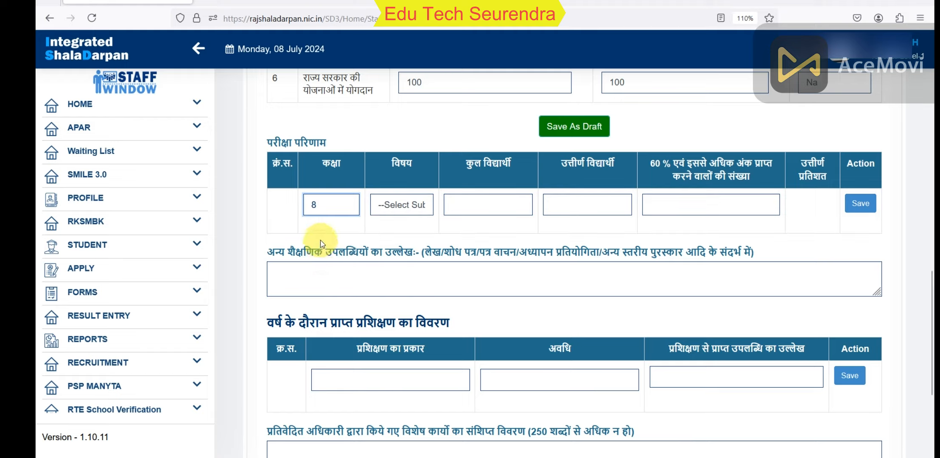
left_click(397, 208)
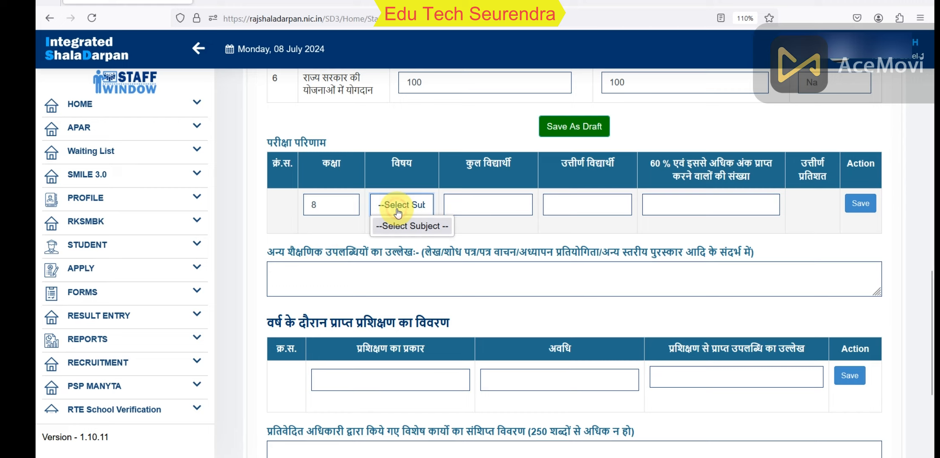
left_click(396, 208)
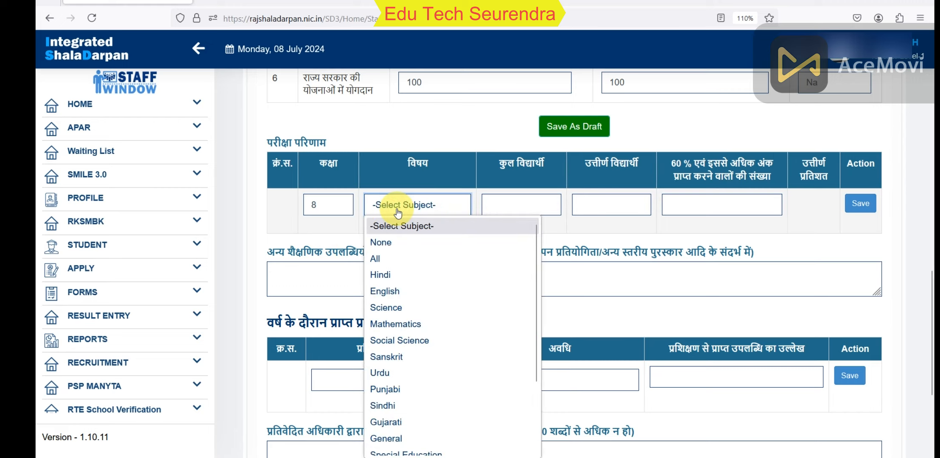
left_click(415, 310)
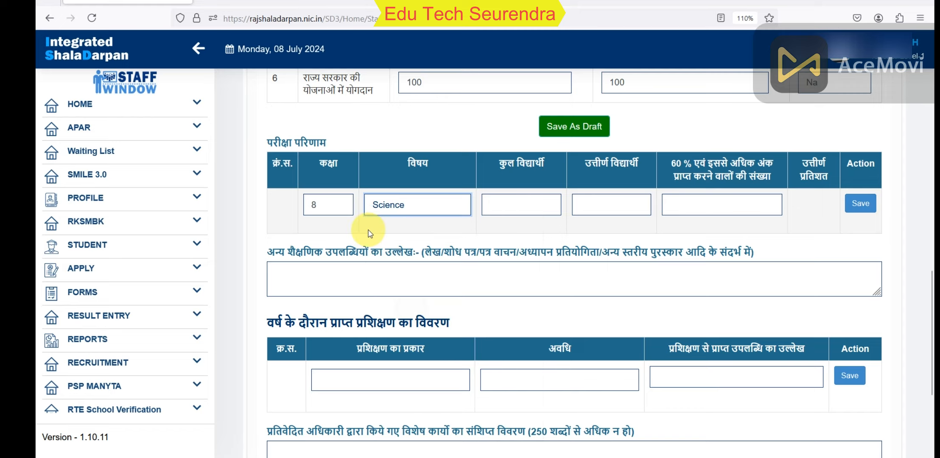
Enter 31 as both कुल विद्यार्थी and उत्तीर्ण विद्यार्थी for the class 8 Science result
left_click(515, 208)
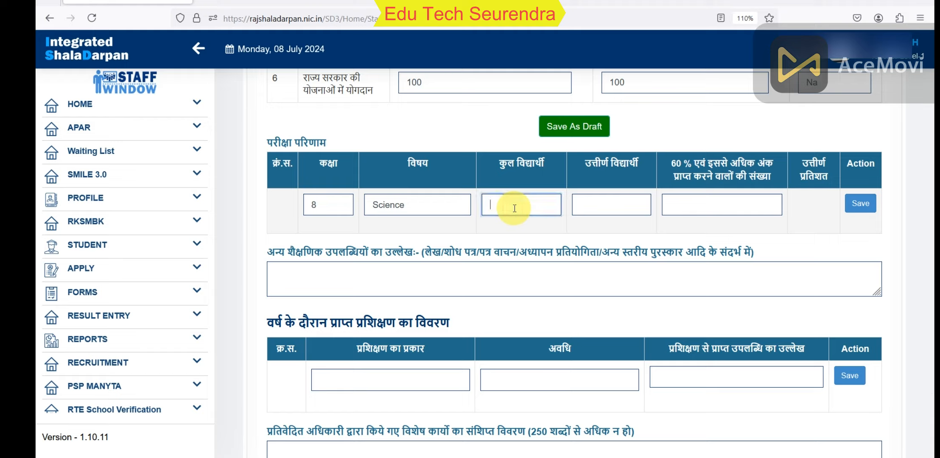
type("31")
left_click(594, 210)
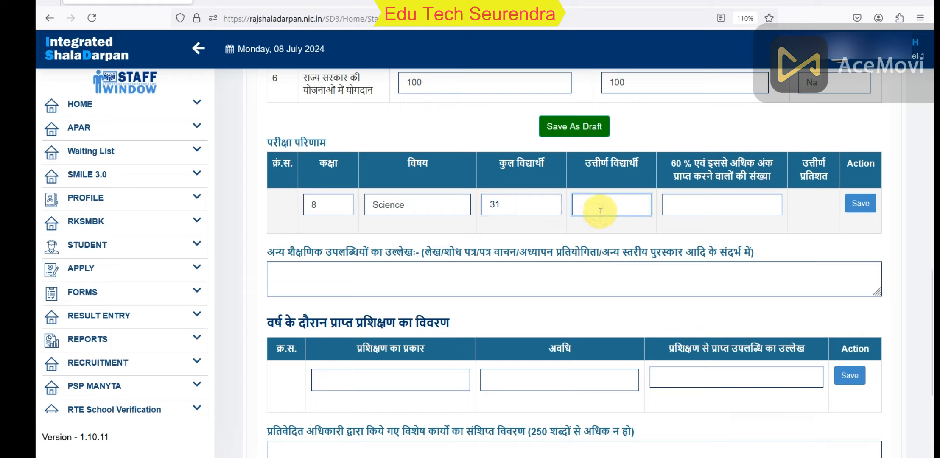
type("3")
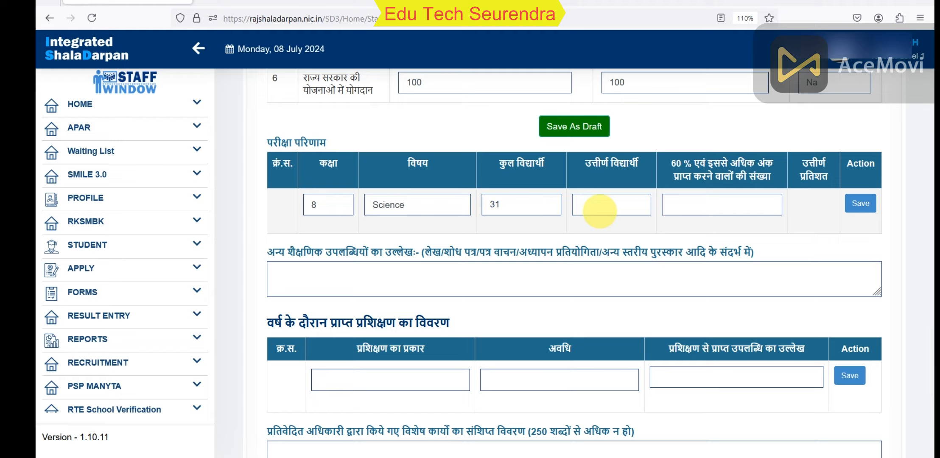
left_click(618, 205)
type("31")
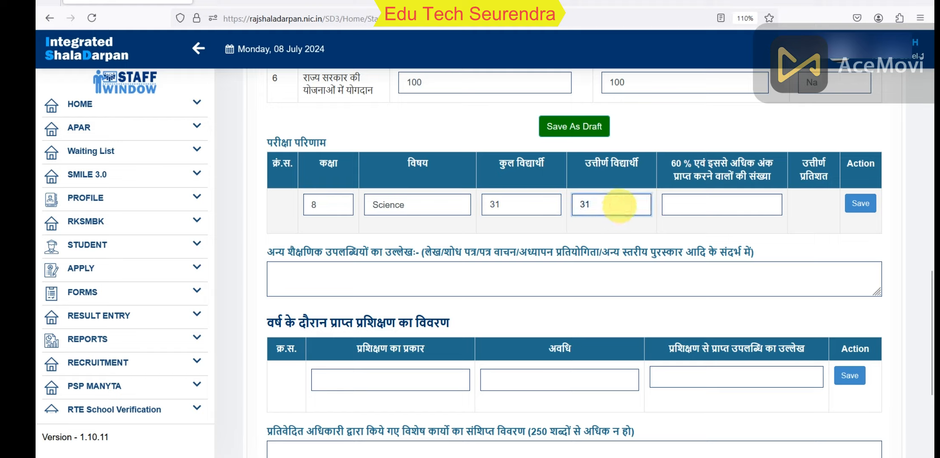
left_click(702, 208)
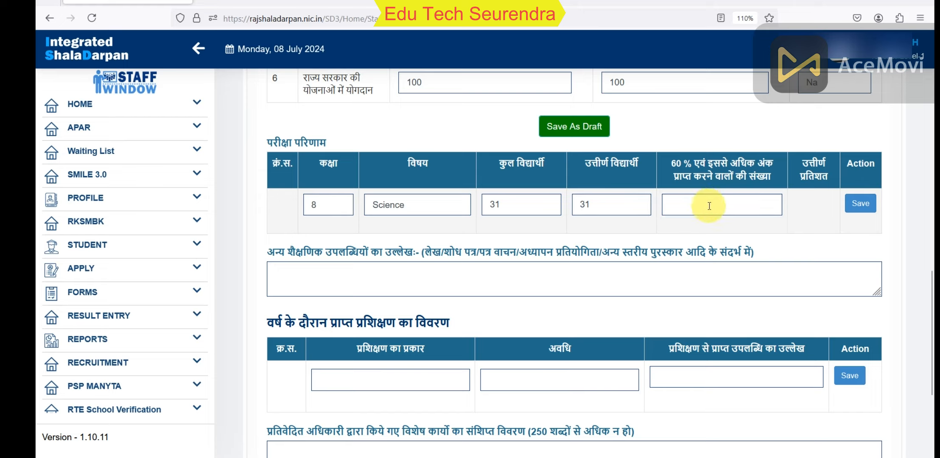
left_click(709, 209)
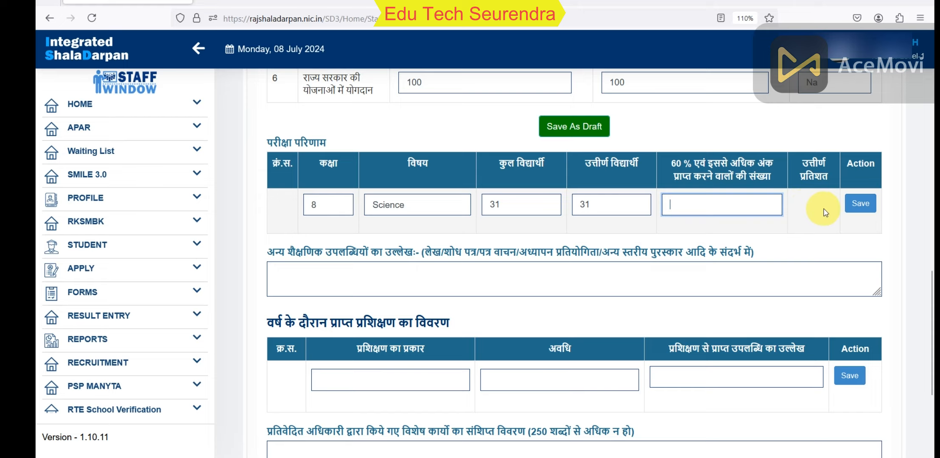
Look through the class choices and the other-achievements, training and special-work sections down to the form's submission options
left_click(333, 208)
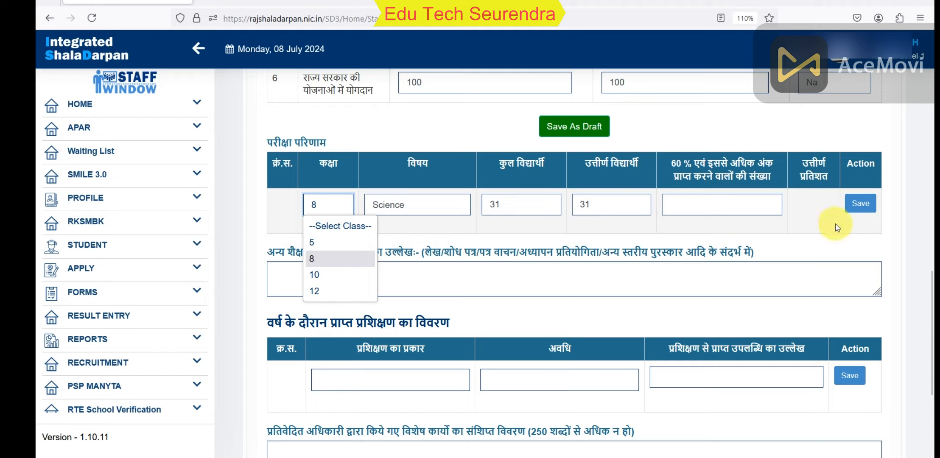
scroll(300, 182, "down", 3)
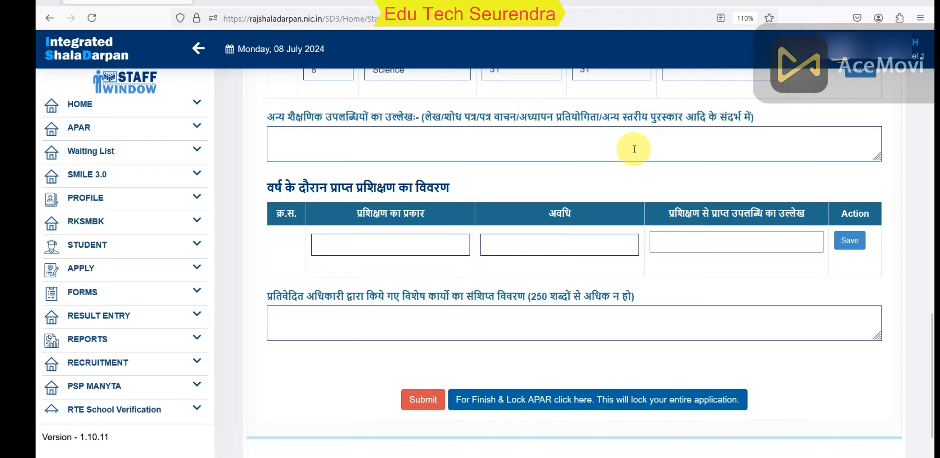
left_click(566, 145)
left_click(338, 182)
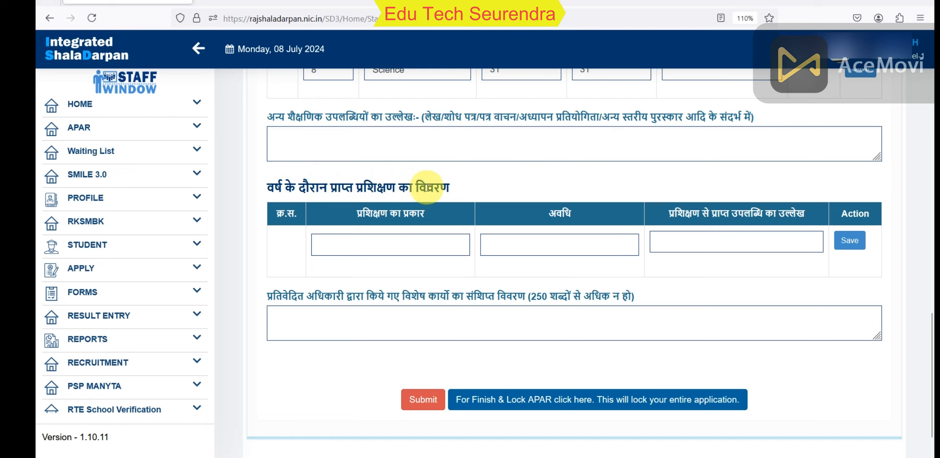
scroll(419, 185, "down", 2)
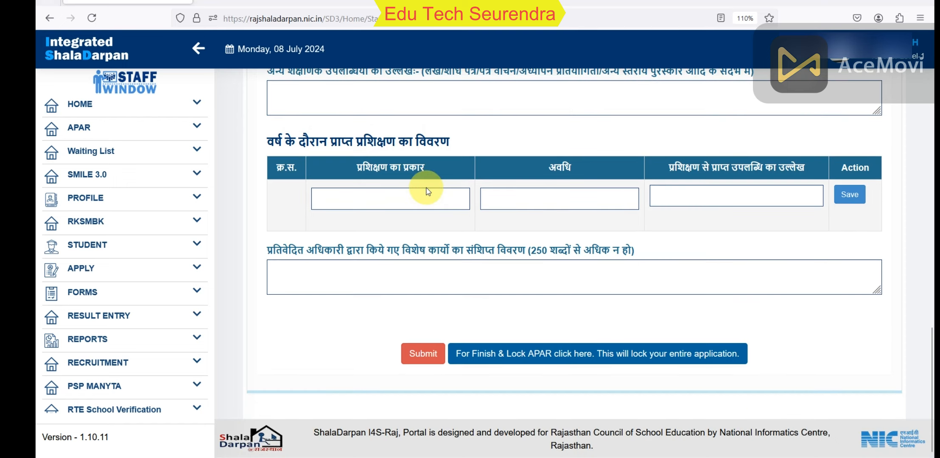
left_click(393, 199)
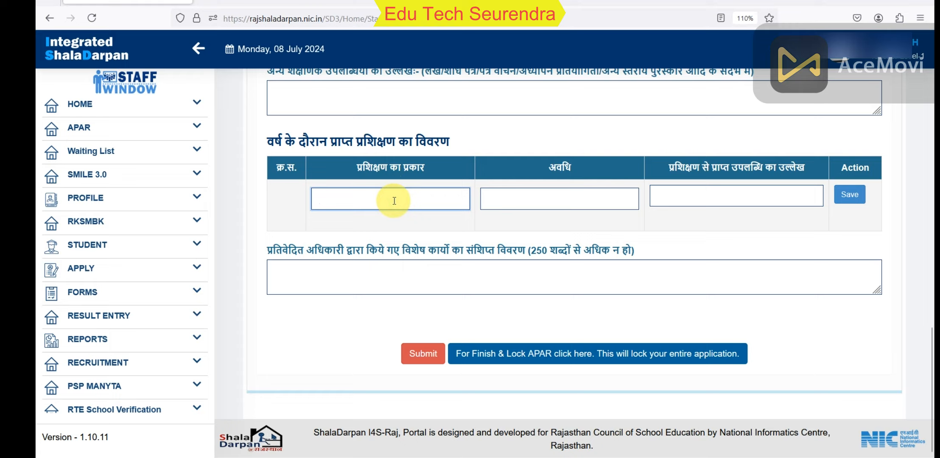
left_click(550, 203)
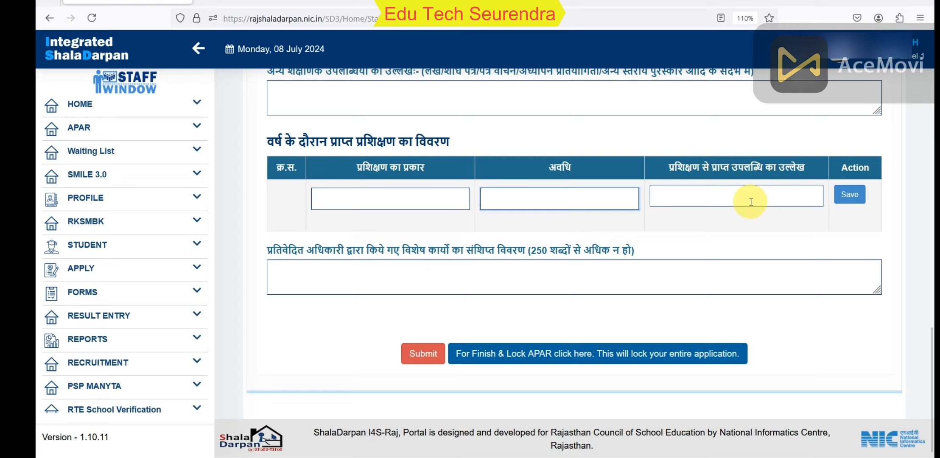
left_click(847, 199)
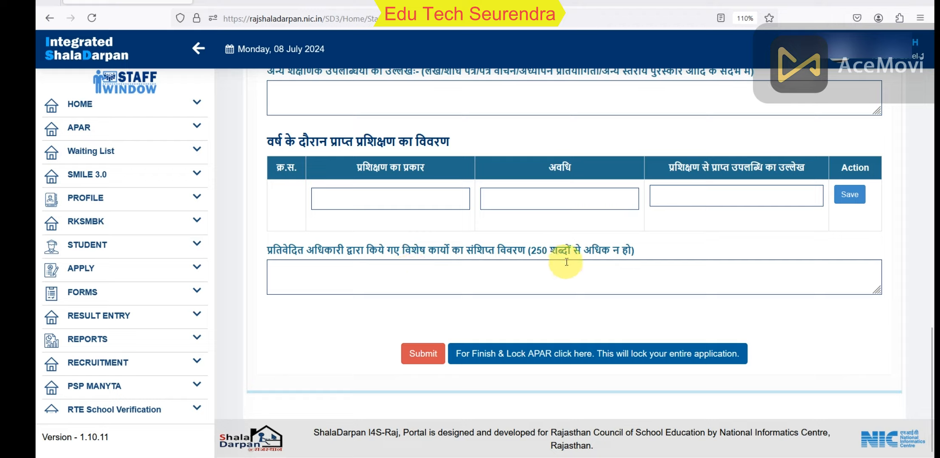
scroll(468, 242, "up", 3)
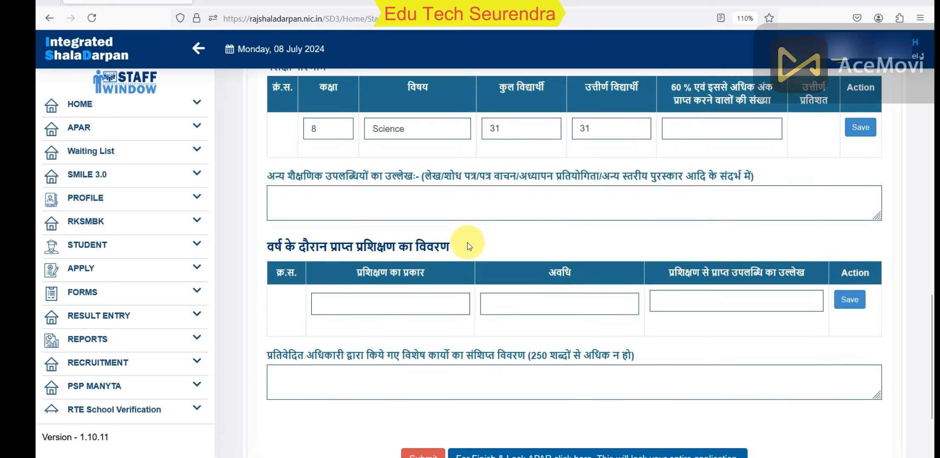
scroll(467, 242, "down", 3)
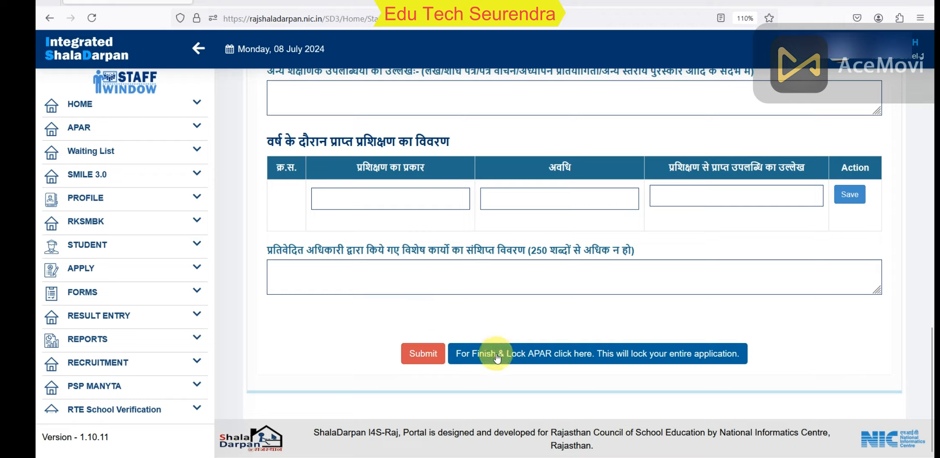
Proceed to finish and lock the APAR, and examine the options for deleting the officers or the entire application
left_click(563, 355)
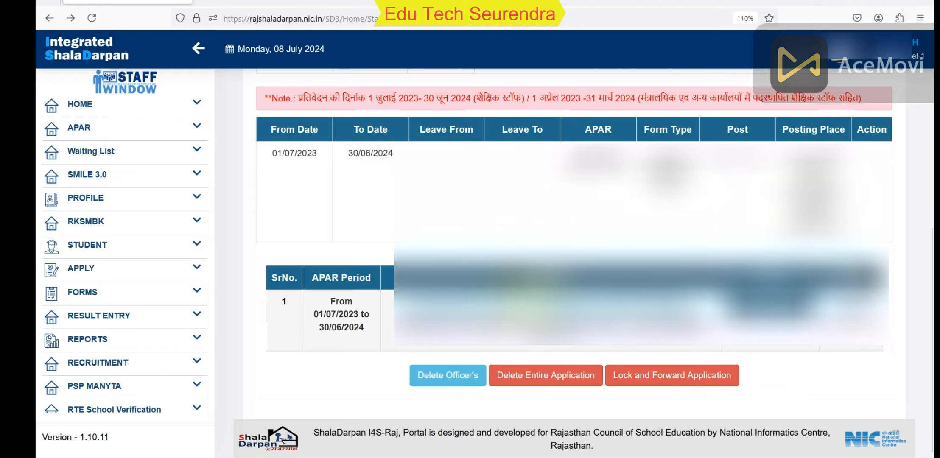
left_click(456, 380)
left_click(563, 376)
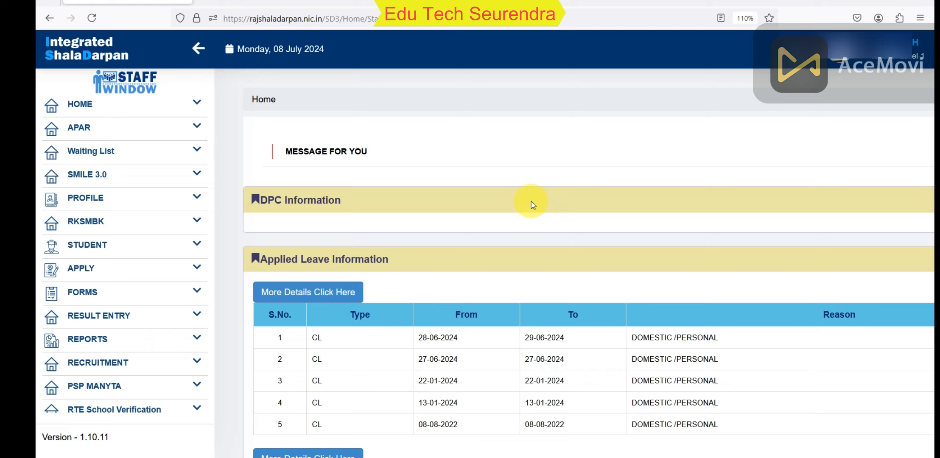